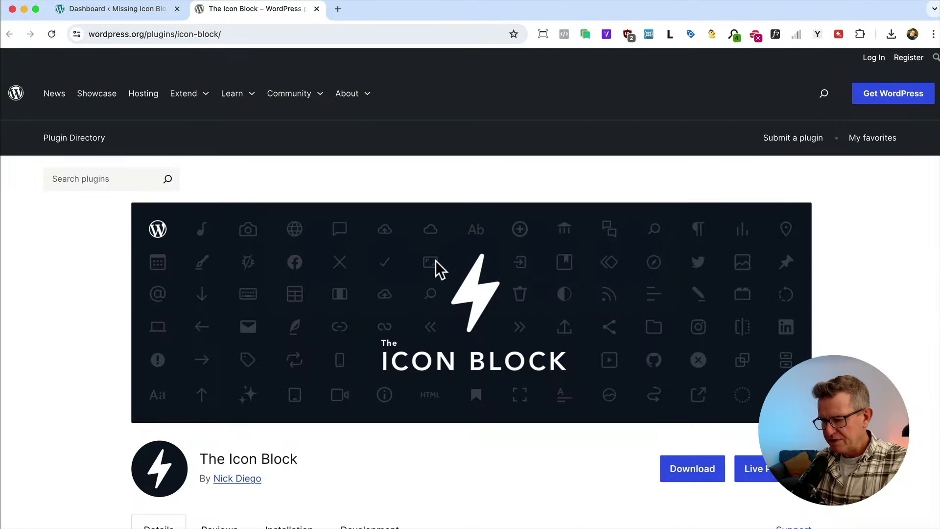
# Step: Review the Icon Block plugin's description, key features, compatibility details and ratings on its plugin directory page
pyautogui.scroll(-5, 406, 226)
pyautogui.scroll(-4, 406, 230)
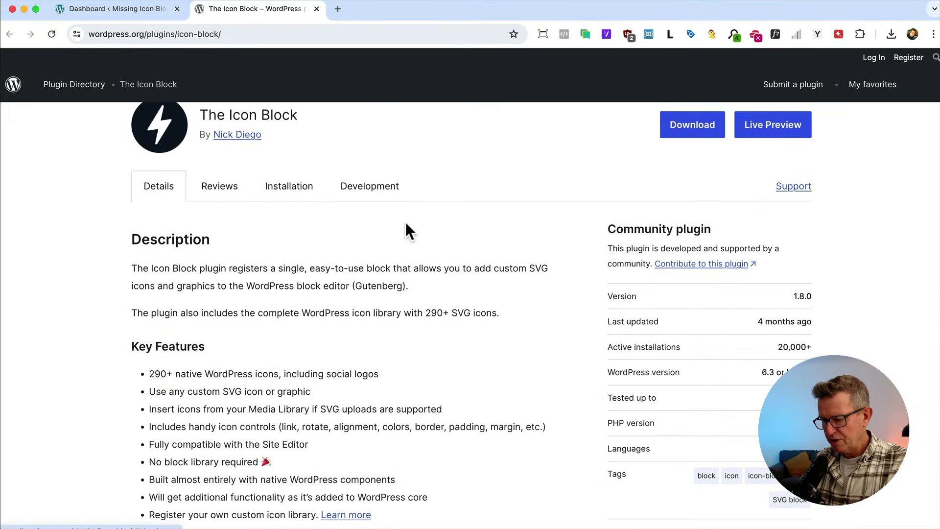
pyautogui.scroll(-5, 700, 267)
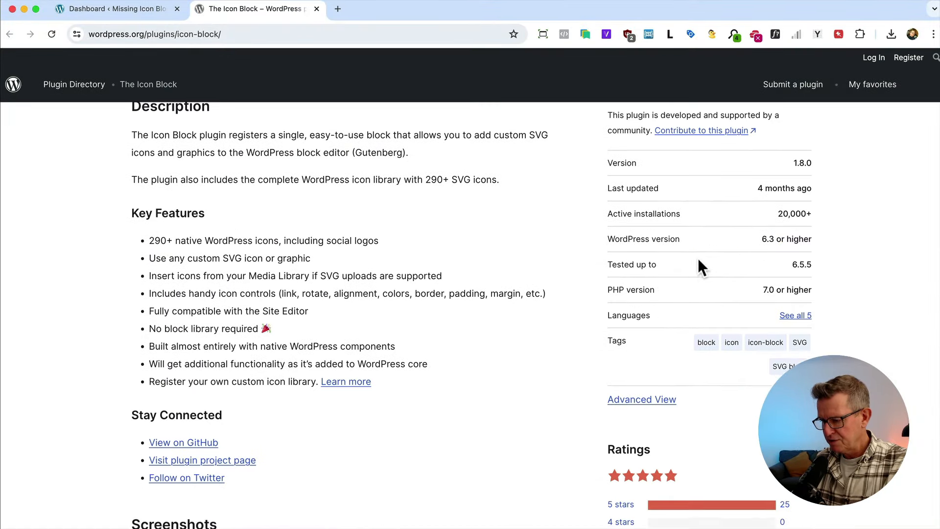
pyautogui.scroll(-1, 630, 272)
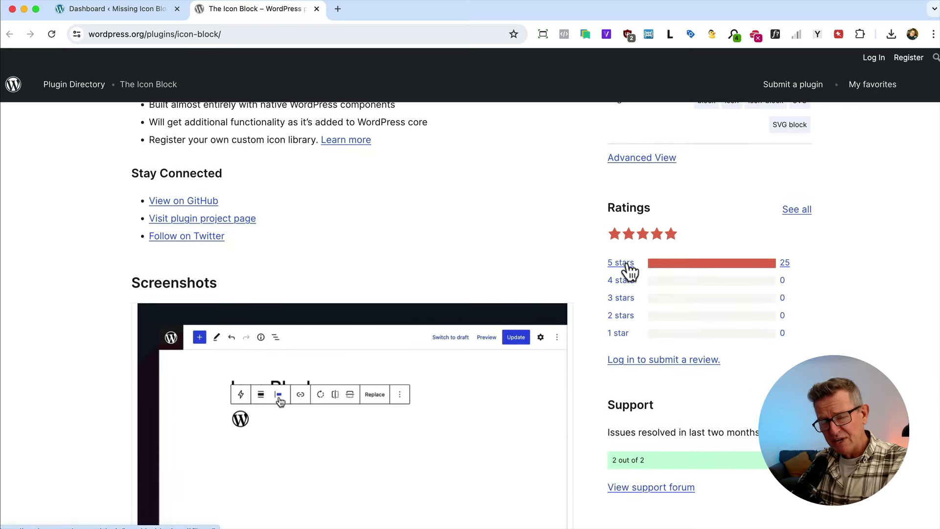
pyautogui.scroll(15, 652, 279)
# Step: Activate The Icon Block plugin on the Missing Icon Block site
pyautogui.click(149, 8)
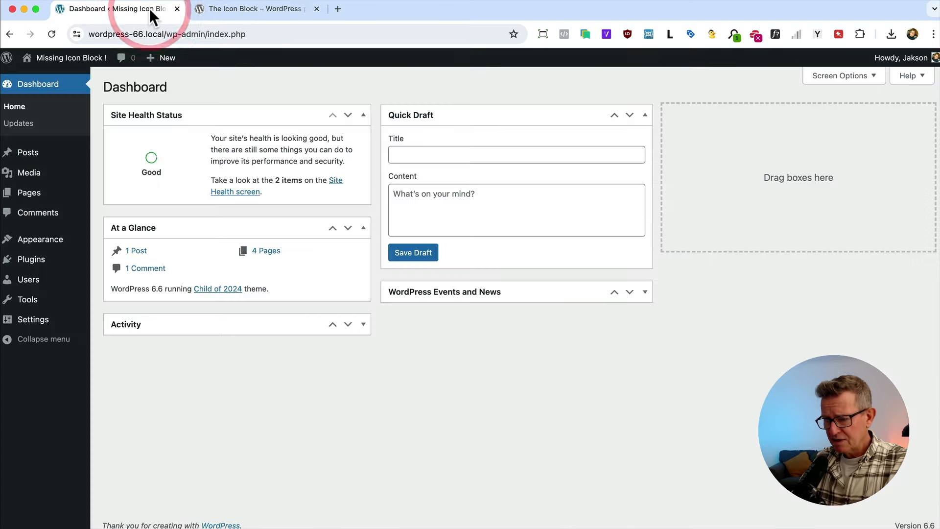
pyautogui.click(37, 262)
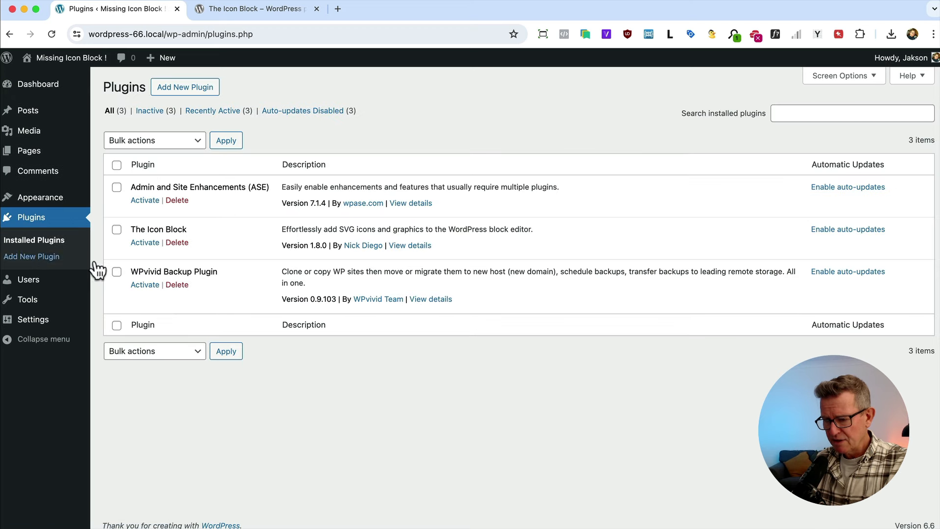
pyautogui.click(145, 243)
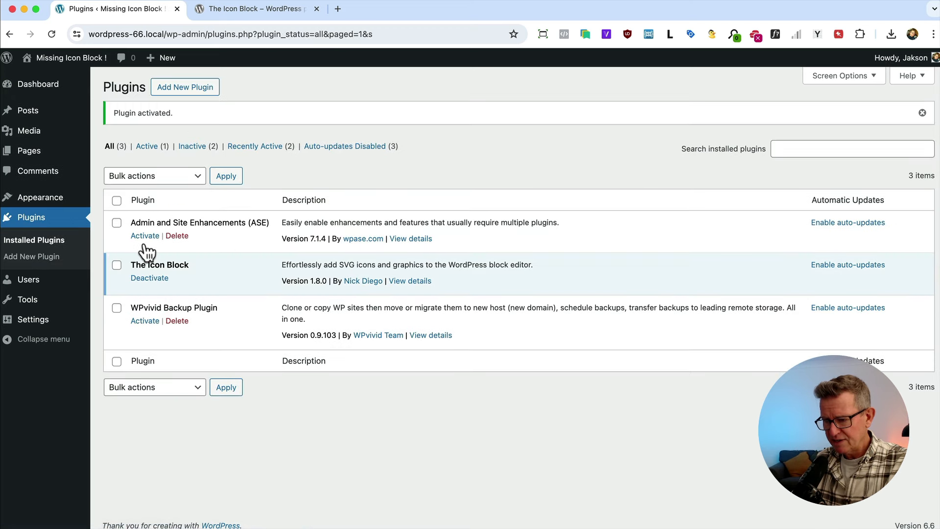
# Step: Open the Icons page for editing in the site editor
pyautogui.moveTo(47, 205)
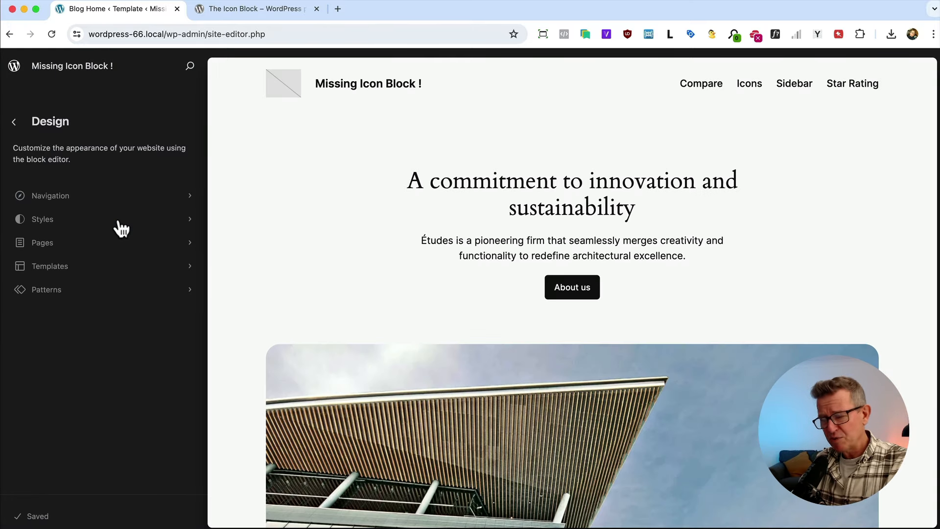
pyautogui.click(52, 245)
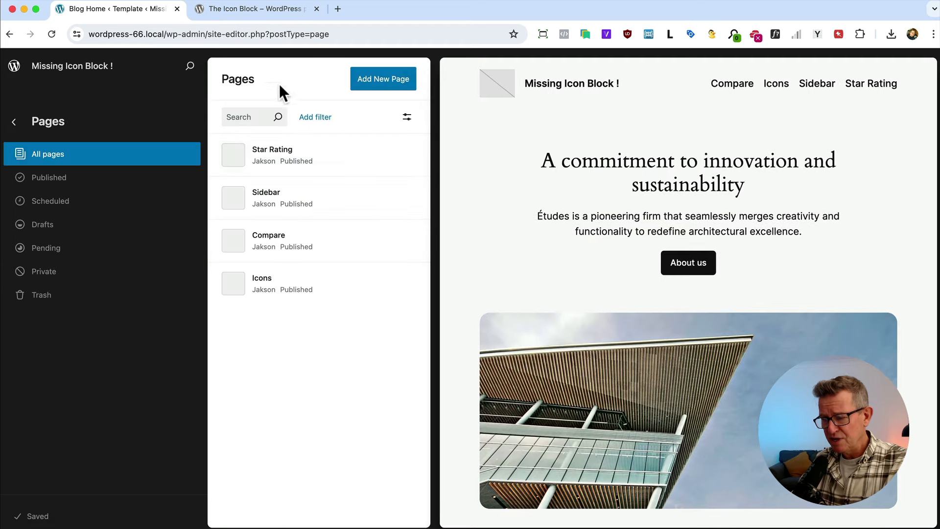
pyautogui.click(292, 294)
pyautogui.click(533, 226)
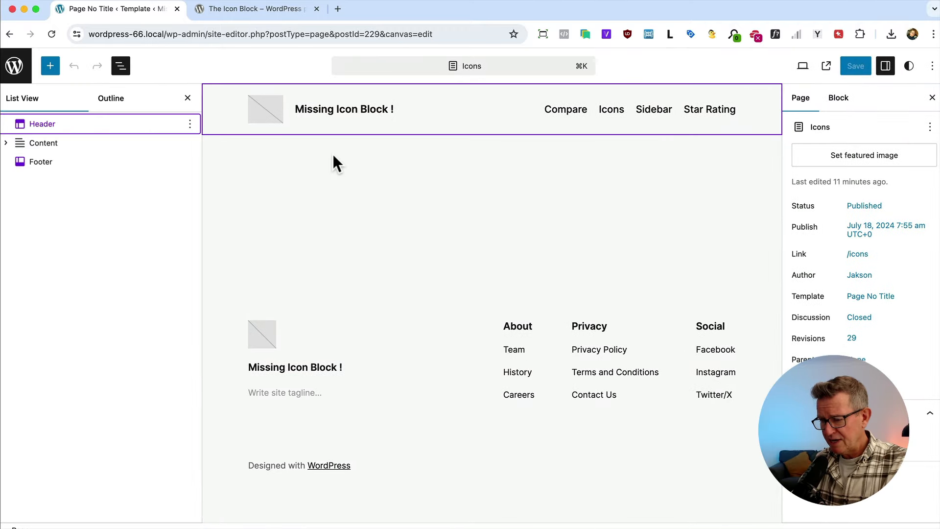
# Step: Insert an Icon block inside the empty group in the page content
pyautogui.click(403, 159)
pyautogui.click(491, 180)
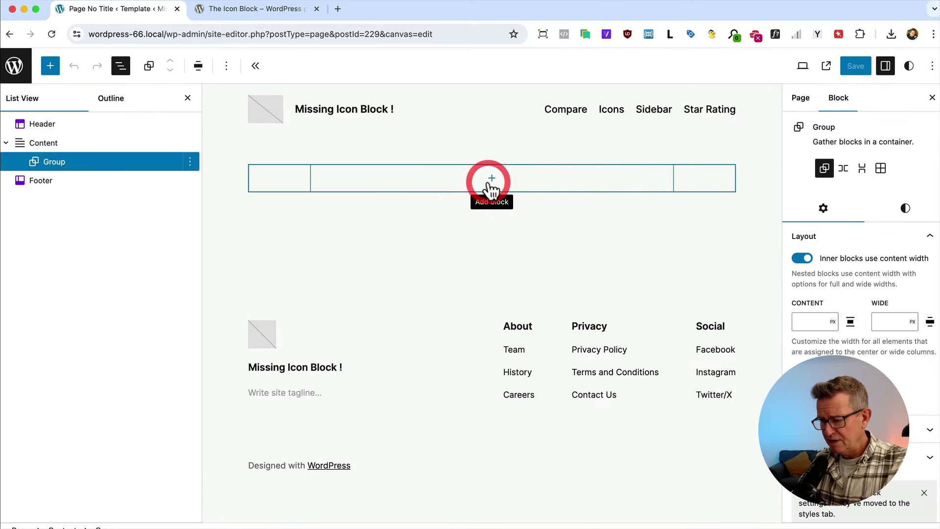
pyautogui.write('ic')
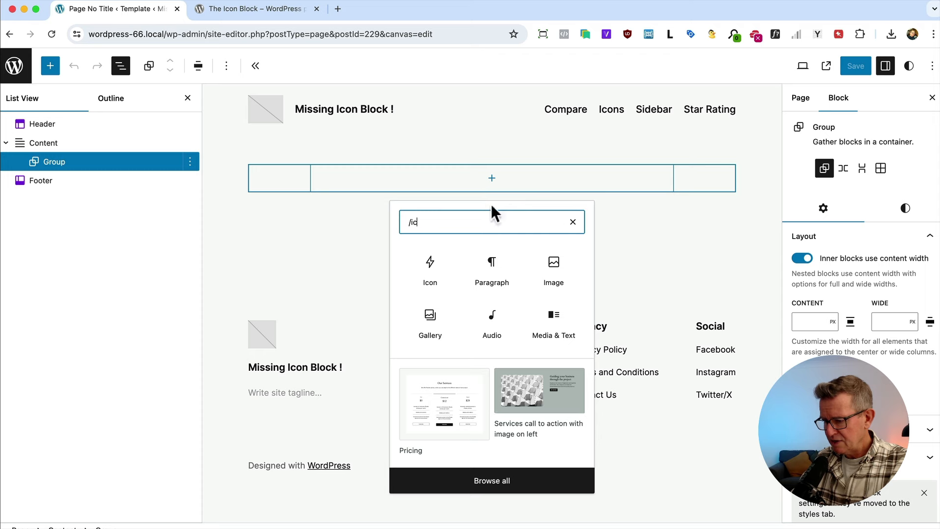
pyautogui.click(431, 264)
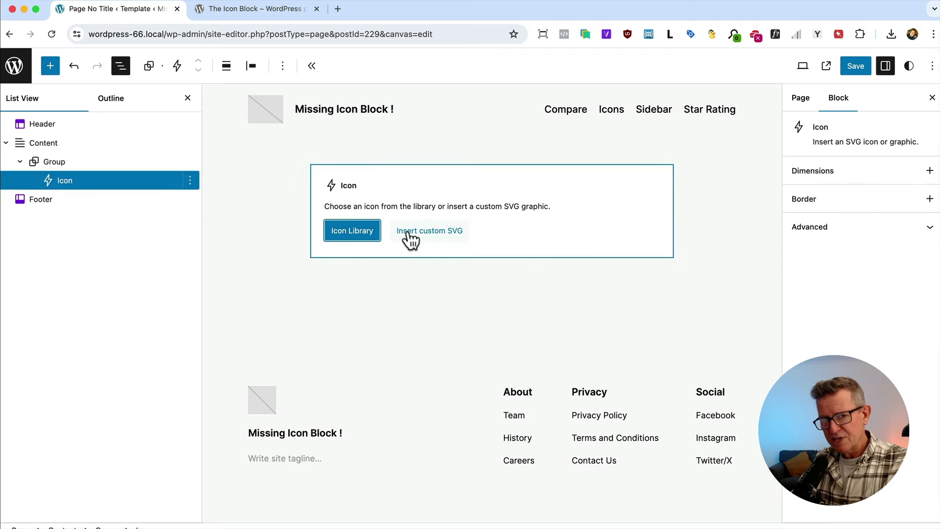
# Step: Search the full icon library for "star" and place the Star Empty icon in the block
pyautogui.click(347, 230)
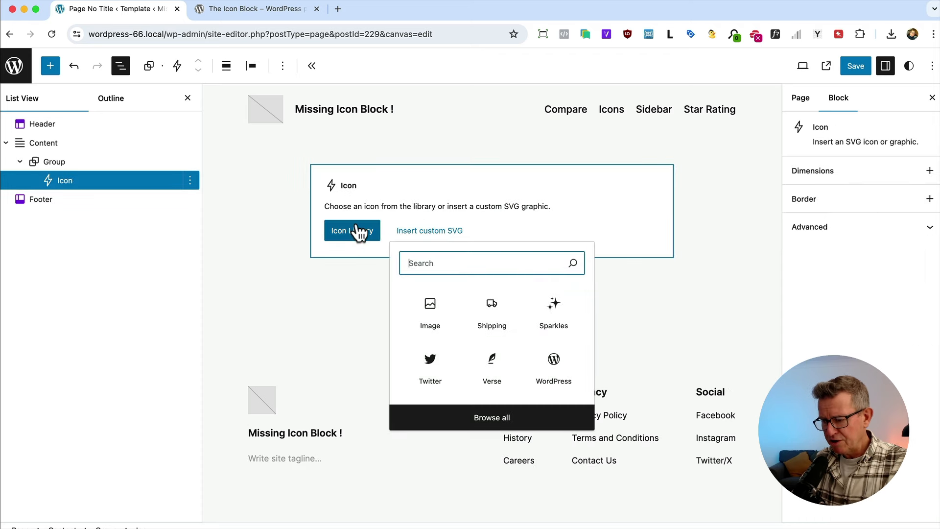
pyautogui.click(479, 420)
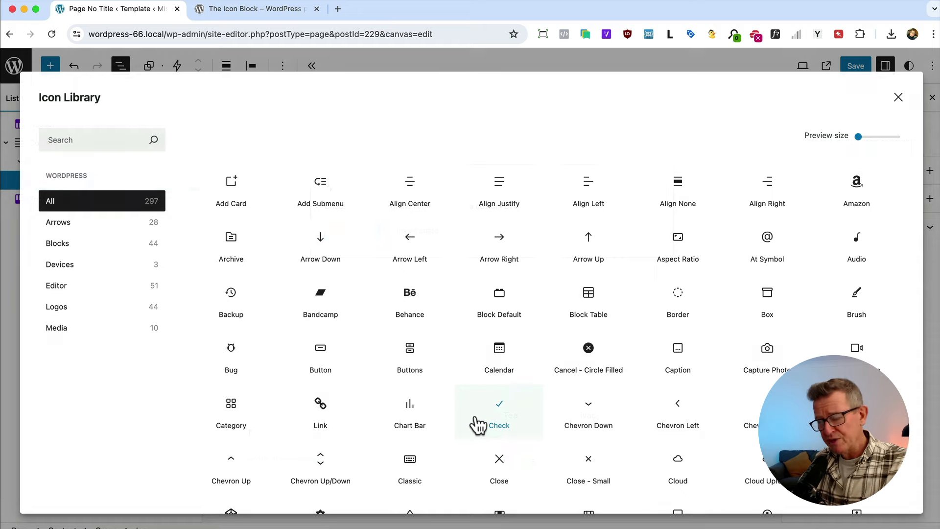
pyautogui.scroll(-2, 370, 283)
pyautogui.scroll(-7, 370, 283)
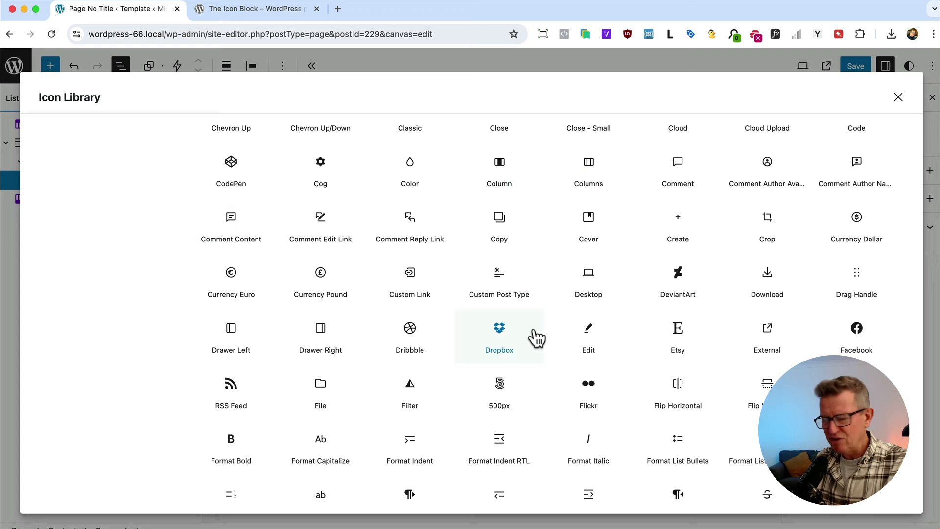
pyautogui.scroll(10, 678, 235)
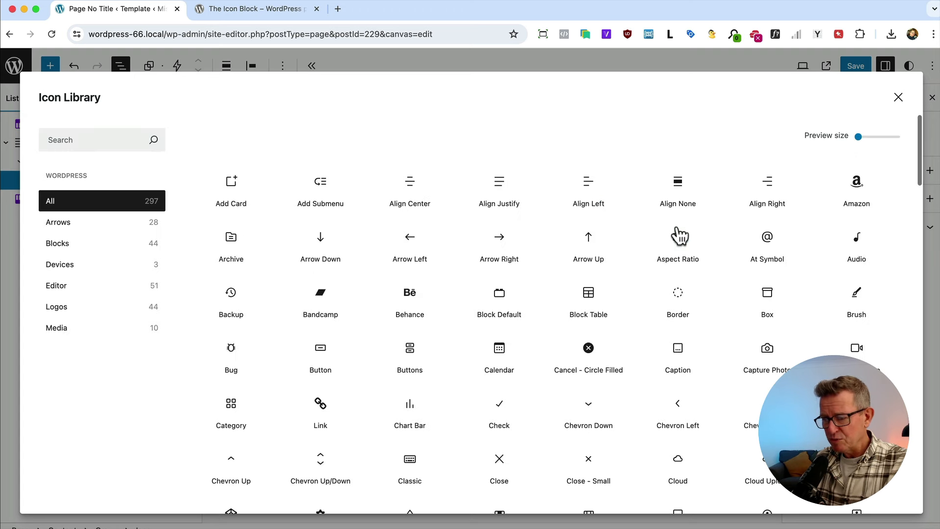
pyautogui.click(97, 133)
pyautogui.write('star')
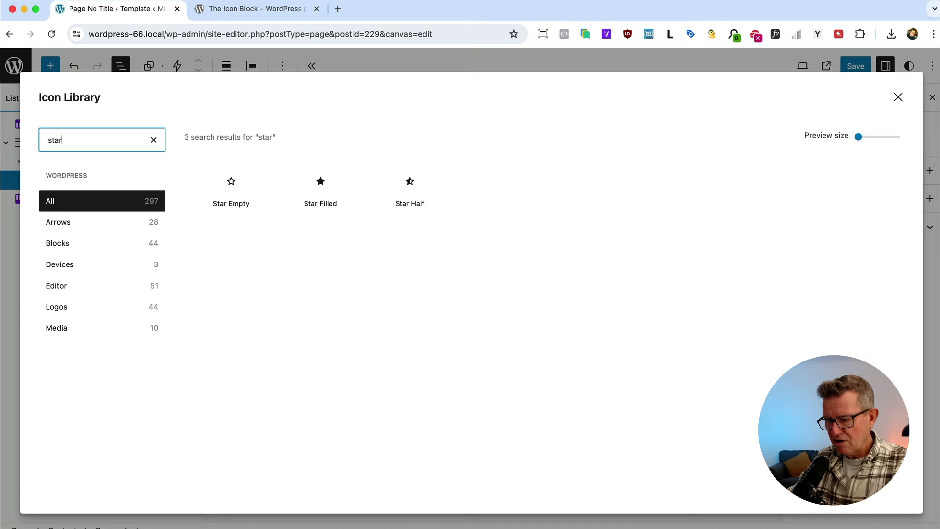
pyautogui.click(210, 190)
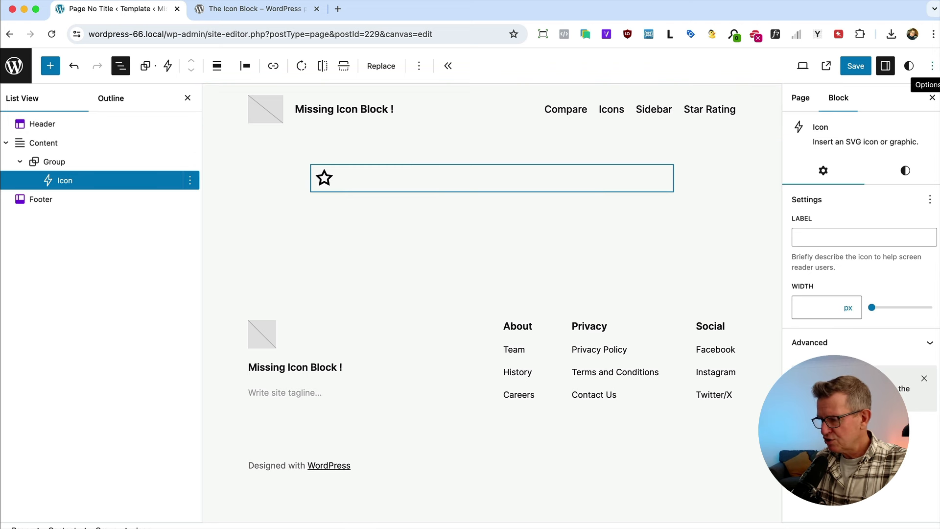
# Step: Turn off the top toolbar display and center-justify the star icon in its block
pyautogui.click(932, 66)
pyautogui.click(836, 130)
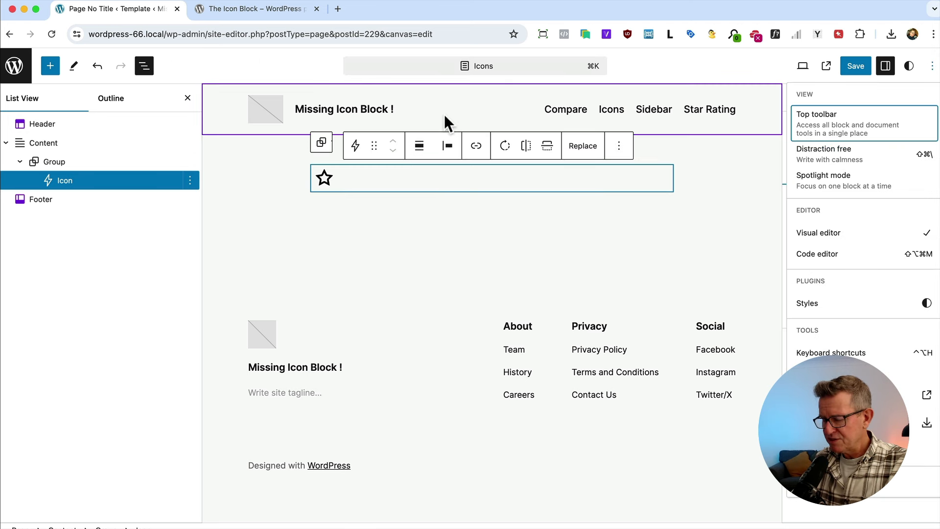
pyautogui.click(447, 145)
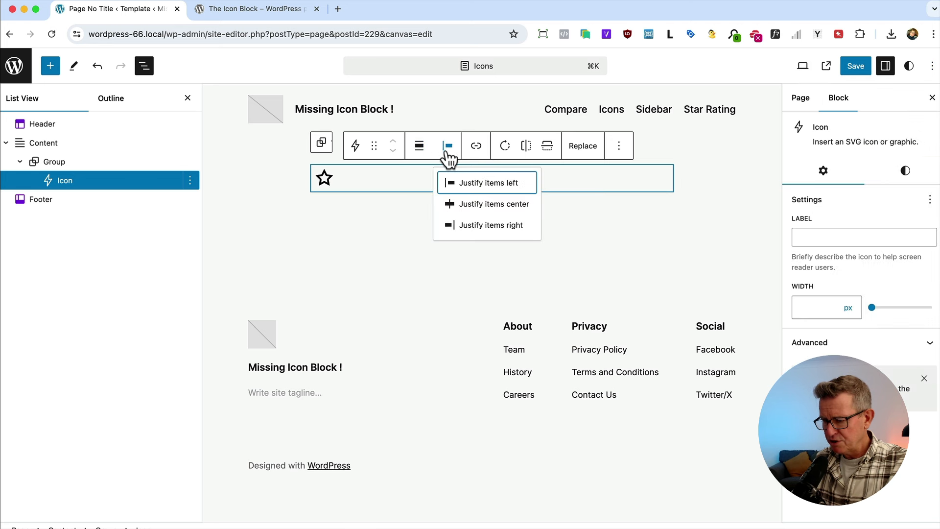
pyautogui.click(471, 205)
# Step: Rotate the star icon once, then flip it horizontally and vertically
pyautogui.click(477, 146)
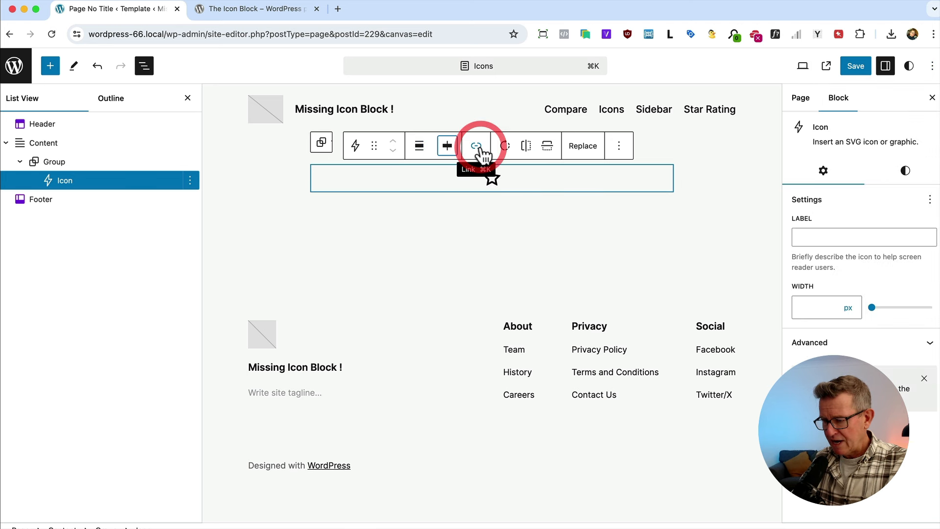
pyautogui.click(505, 146)
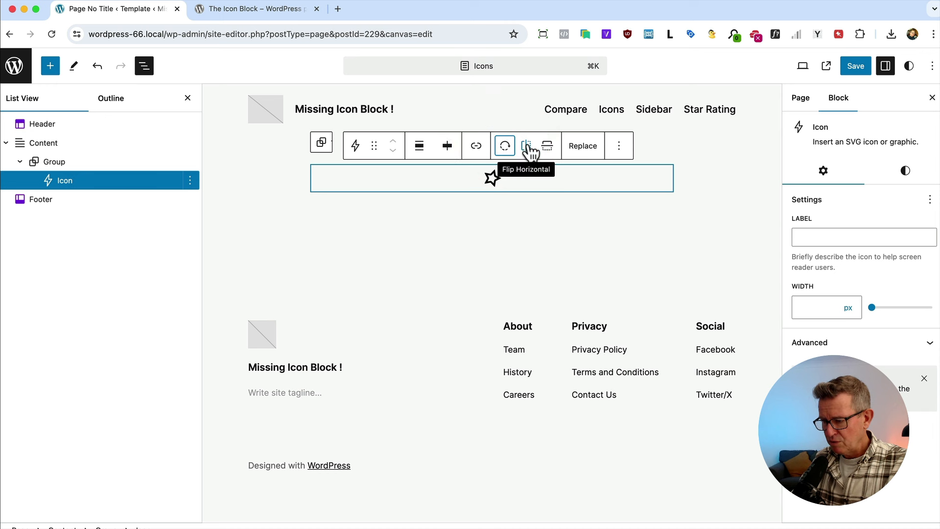
pyautogui.click(527, 146)
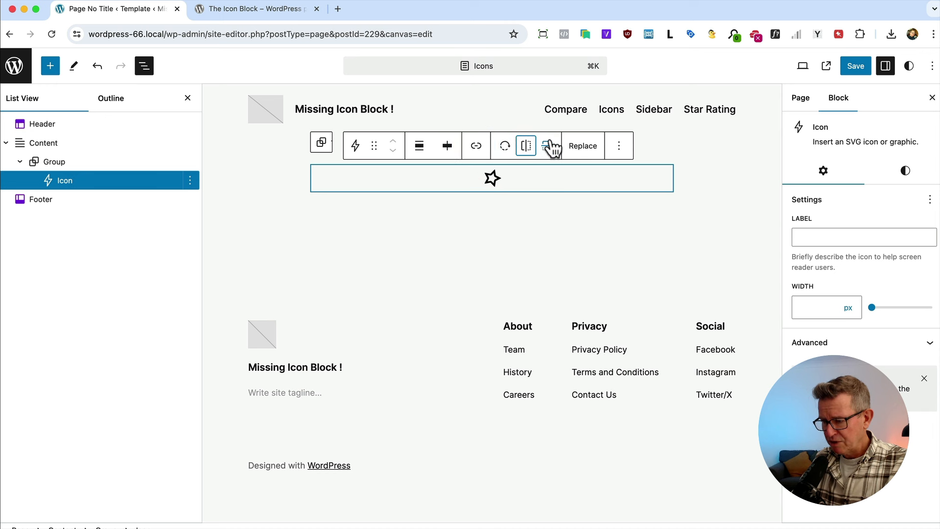
pyautogui.click(548, 147)
pyautogui.click(536, 178)
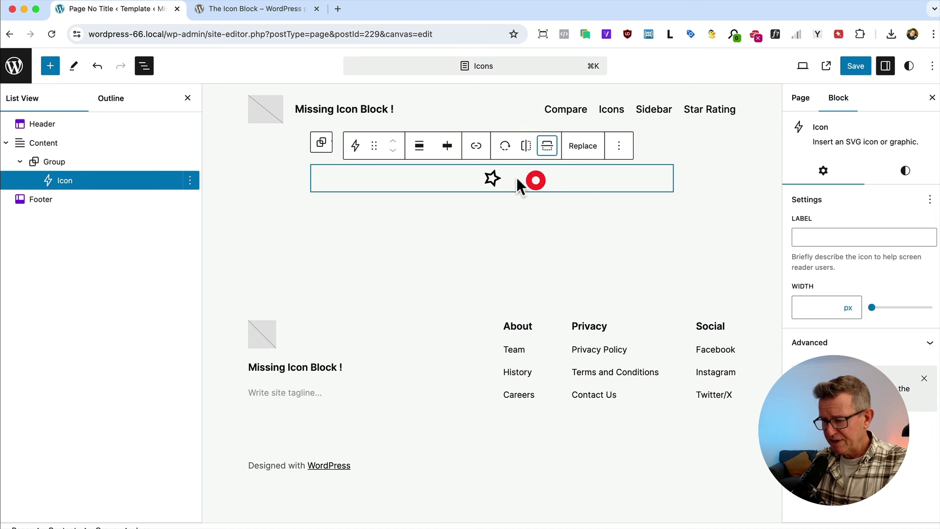
# Step: Label the icon "Star Icon" and set its width to 100 px
pyautogui.click(839, 233)
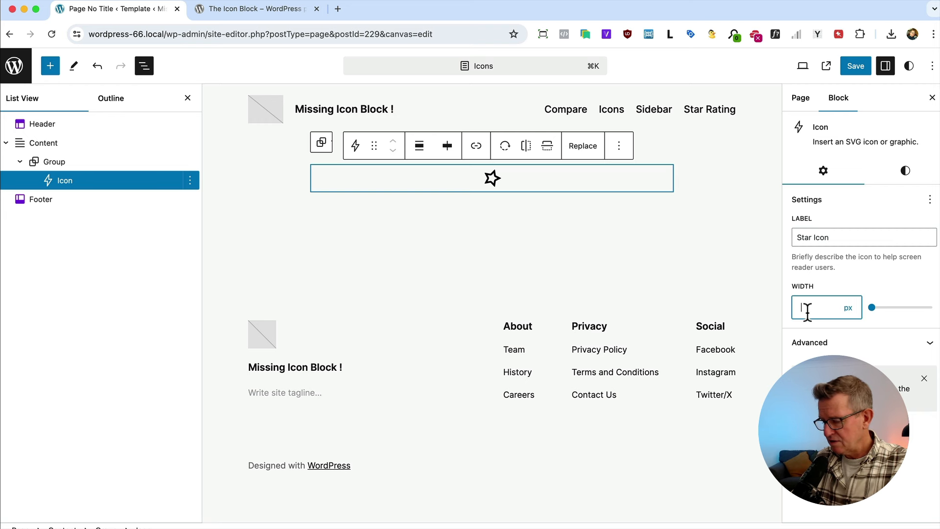
pyautogui.click(515, 297)
pyautogui.click(578, 212)
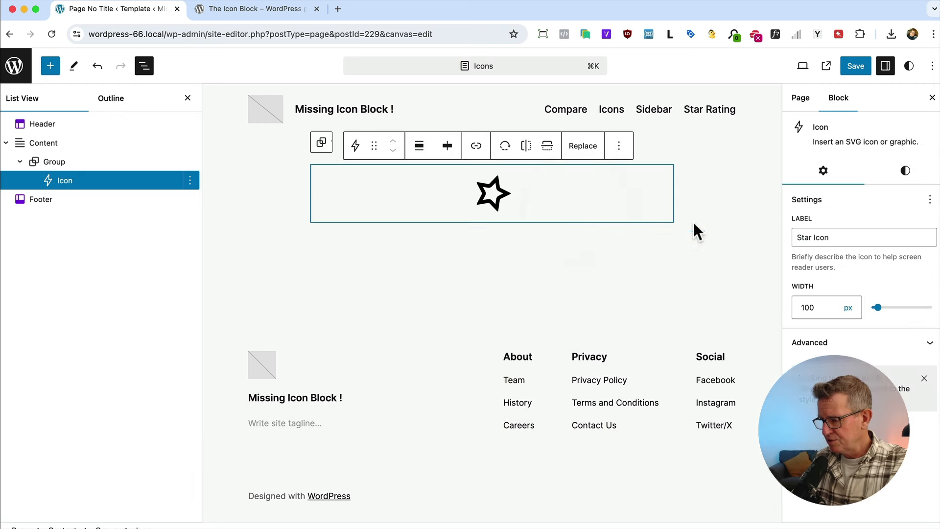
# Step: Color the star icon red (Accent / Three) and give it a green background (Accent / Four)
pyautogui.click(905, 171)
pyautogui.click(824, 235)
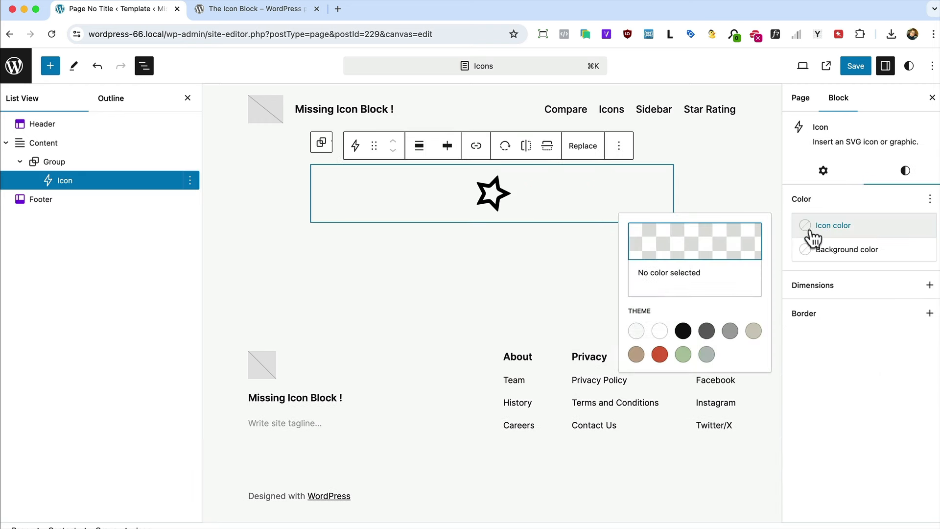
pyautogui.click(660, 356)
pyautogui.click(804, 250)
pyautogui.click(804, 251)
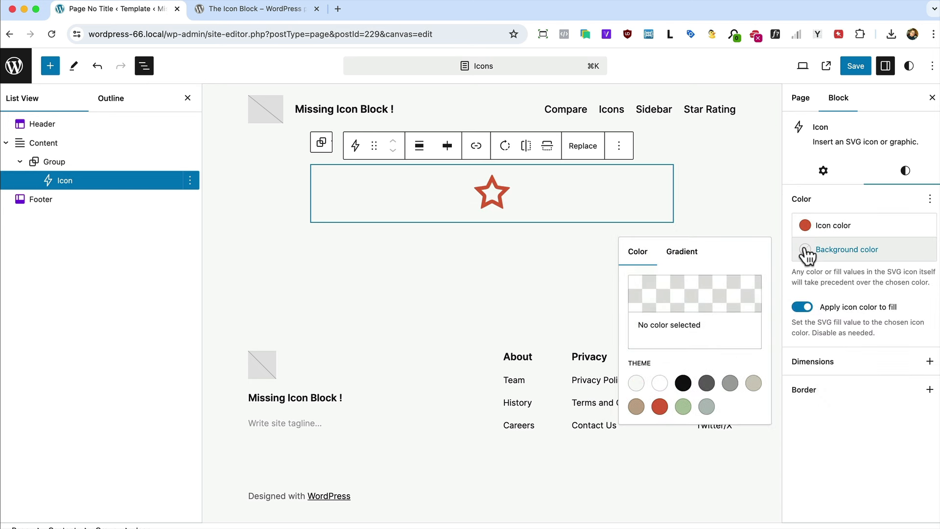
pyautogui.click(683, 407)
pyautogui.click(849, 468)
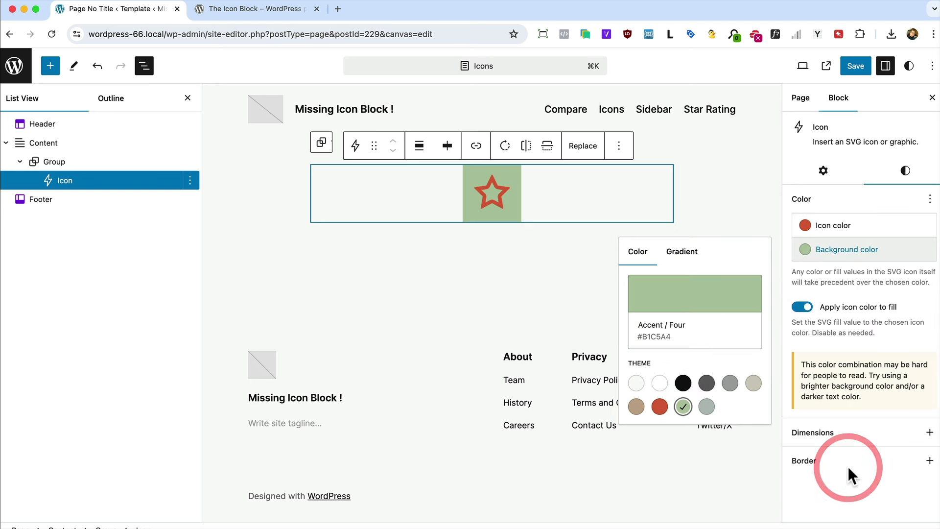
# Step: Set the star icon's border radius to 100% so its background is circular
pyautogui.click(923, 462)
pyautogui.click(802, 499)
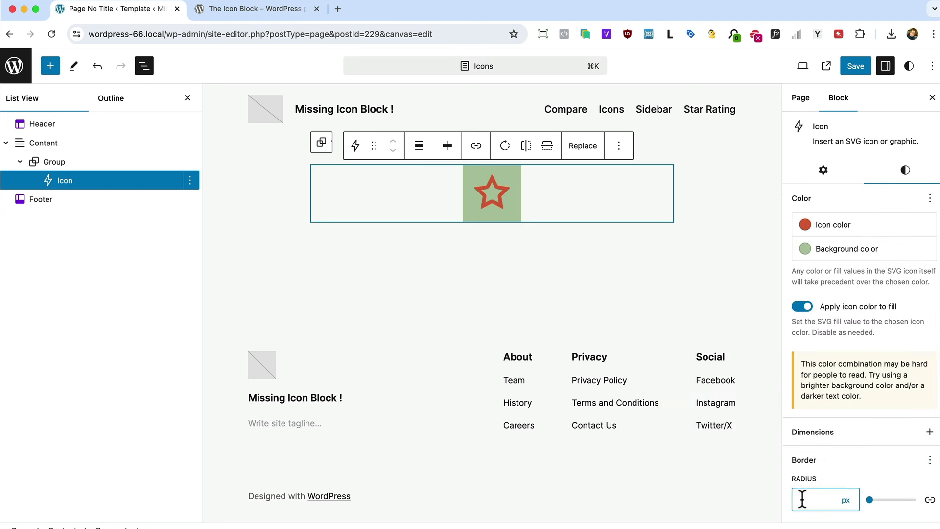
pyautogui.click(846, 499)
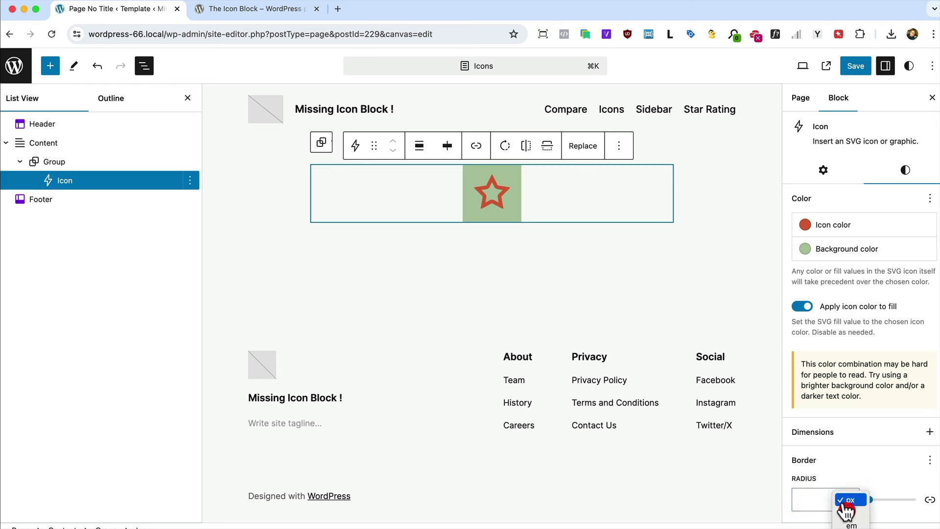
pyautogui.click(849, 515)
pyautogui.click(804, 500)
pyautogui.write('100')
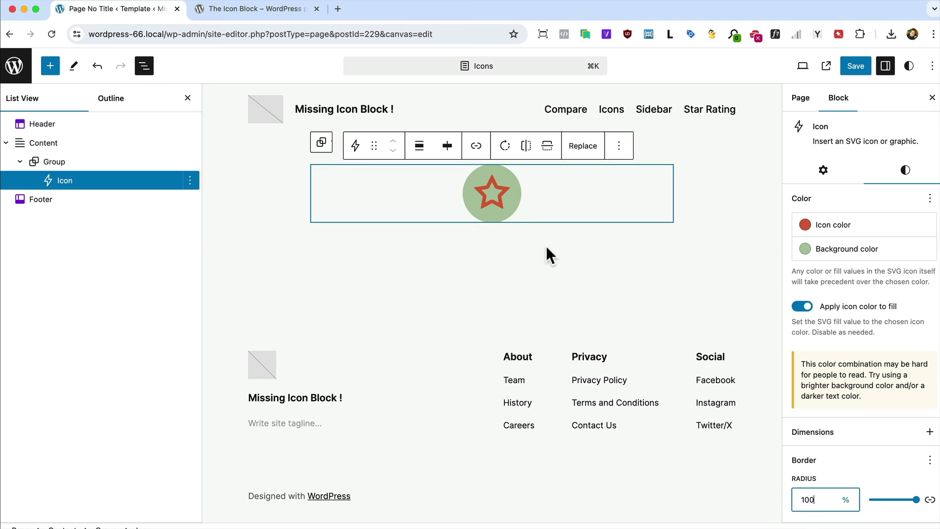
# Step: Change the star icon's color to the theme's white
pyautogui.click(809, 226)
pyautogui.click(659, 333)
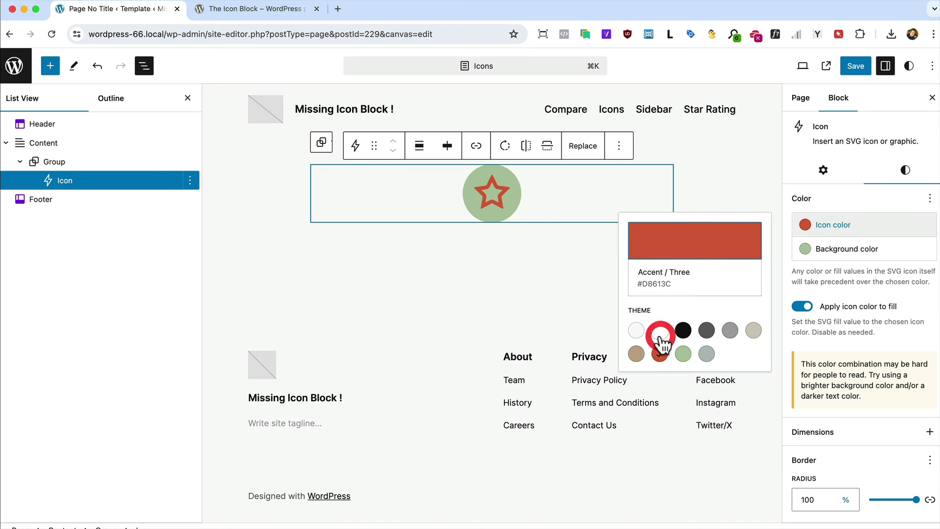
pyautogui.click(543, 307)
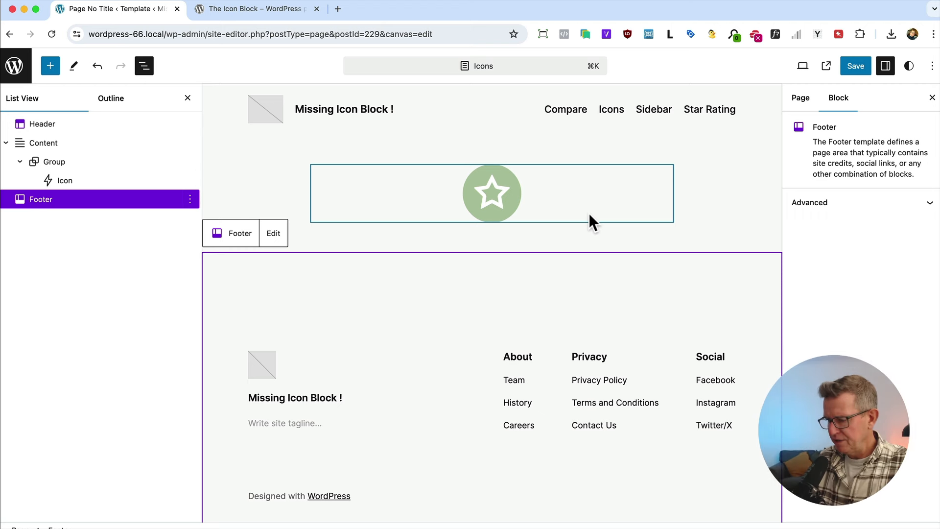
# Step: Insert a second Icon block below the star icon in the same group
pyautogui.click(590, 214)
pyautogui.press('Return')
pyautogui.write('/')
pyautogui.press('Down')
pyautogui.press('Return')
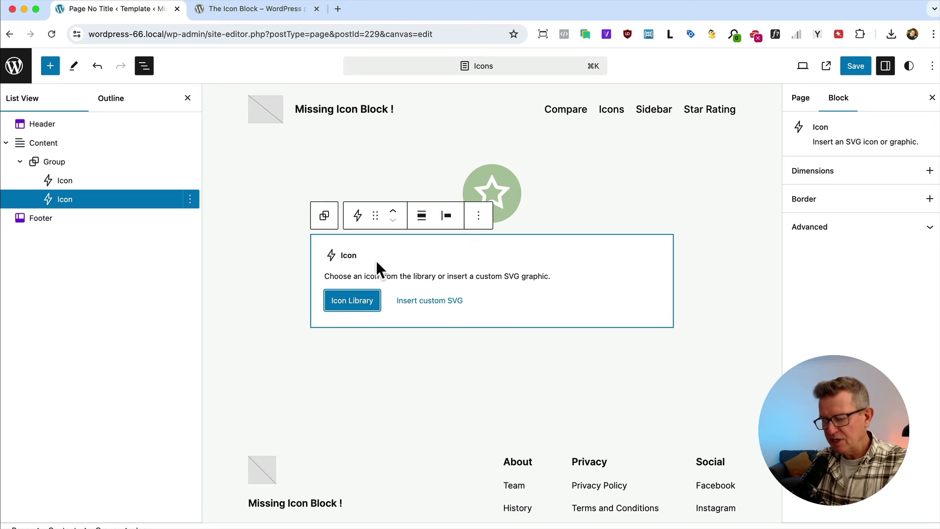
# Step: Switch to Iconfinder, search for "yes" icons and restrict the results to free ones
pyautogui.press('super+grave')
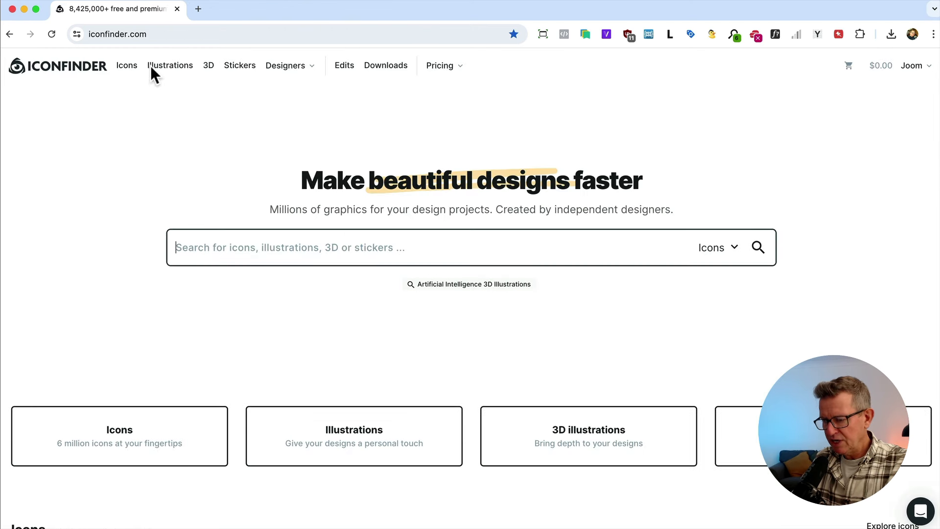
pyautogui.click(242, 249)
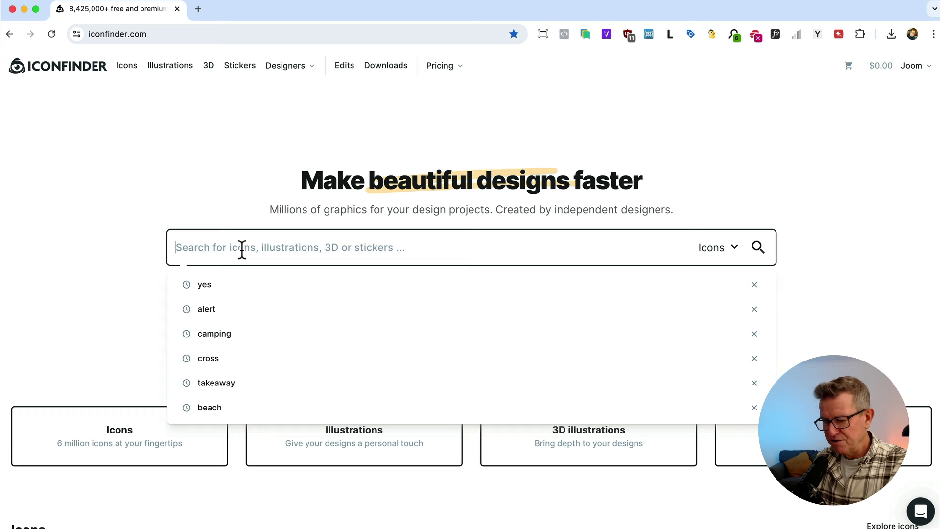
pyautogui.click(216, 286)
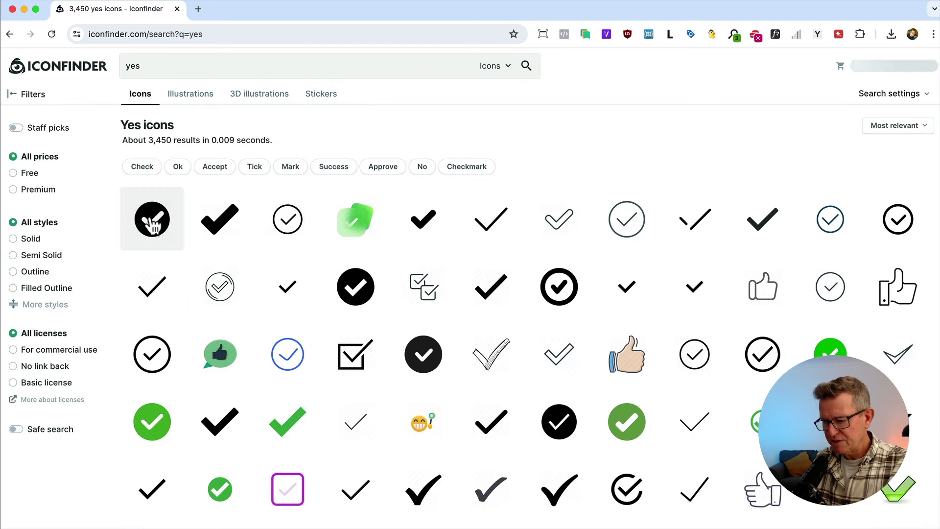
pyautogui.click(31, 174)
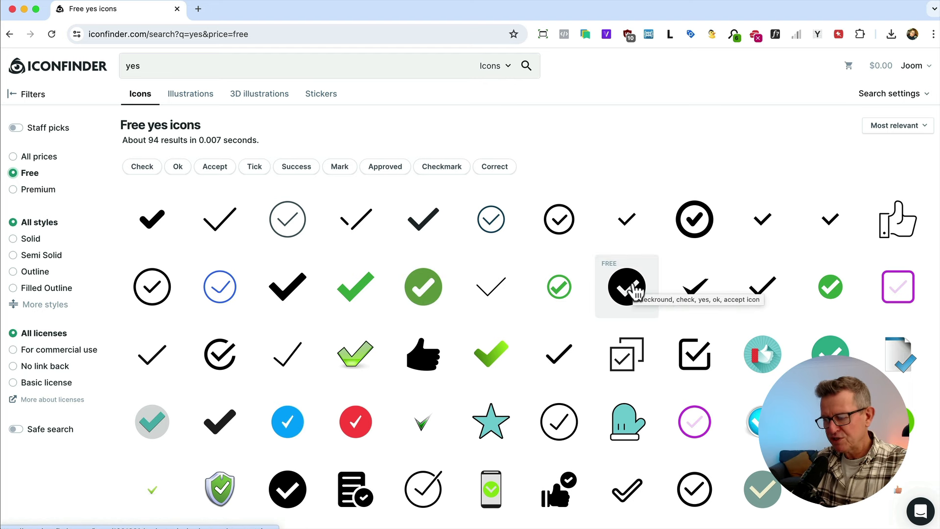
# Step: Open the free black round checkmark icon and copy its SVG code to the clipboard
pyautogui.click(636, 290)
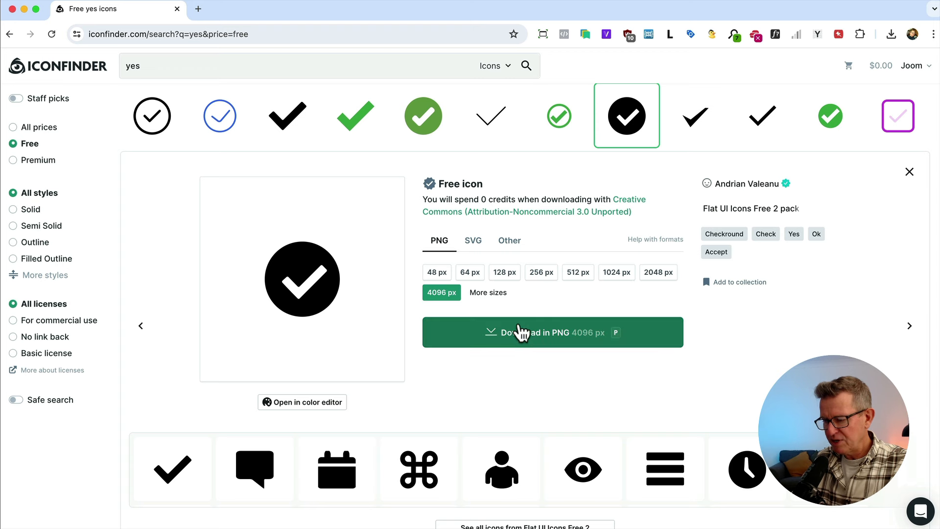
pyautogui.click(480, 240)
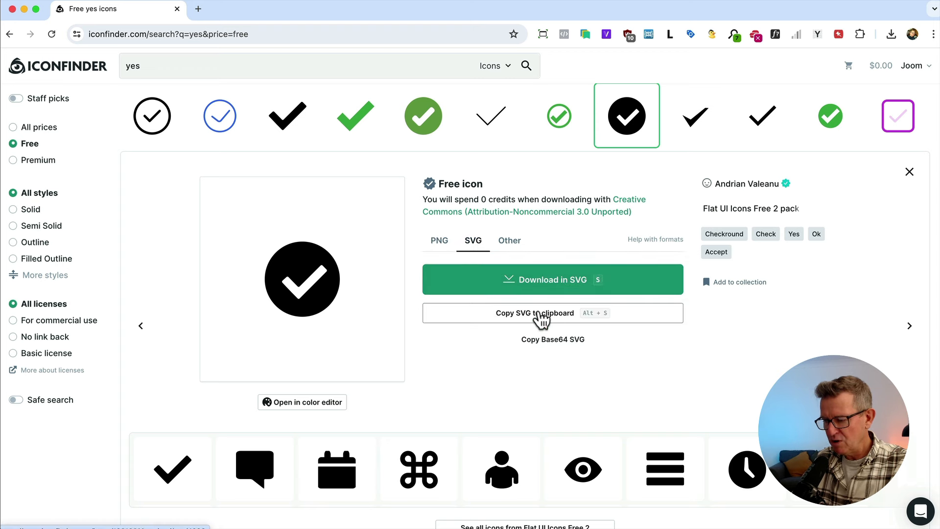
pyautogui.click(541, 316)
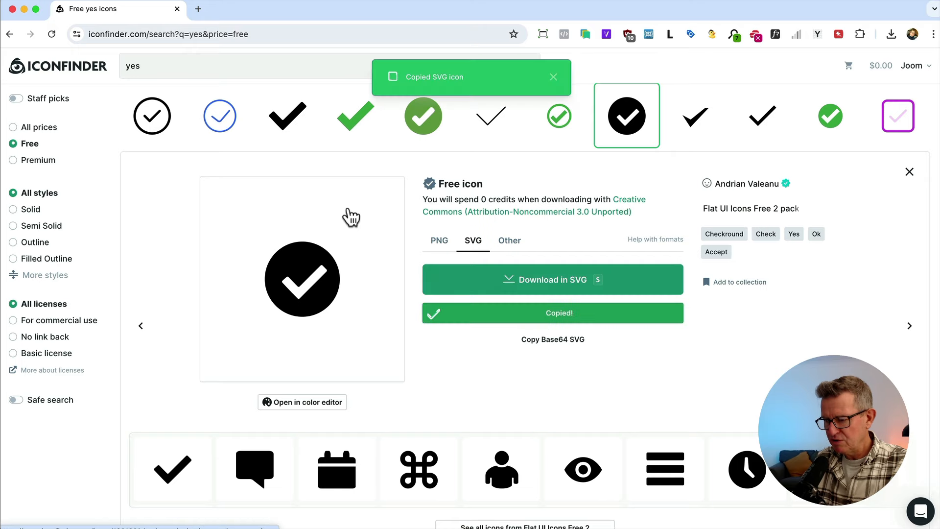
# Step: Switch back to the WordPress site editor and paste the copied SVG code as the second Icon block's custom icon
pyautogui.press('super+Tab')
pyautogui.click(409, 299)
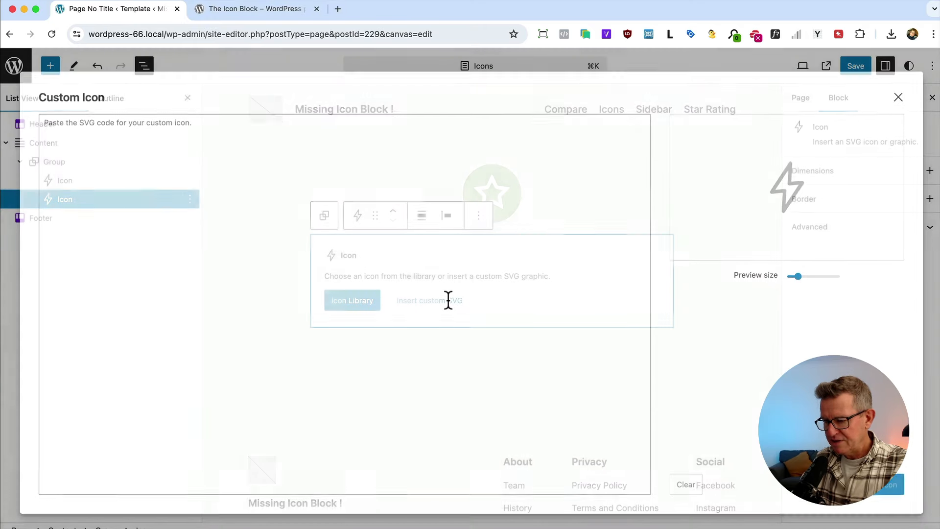
pyautogui.click(266, 241)
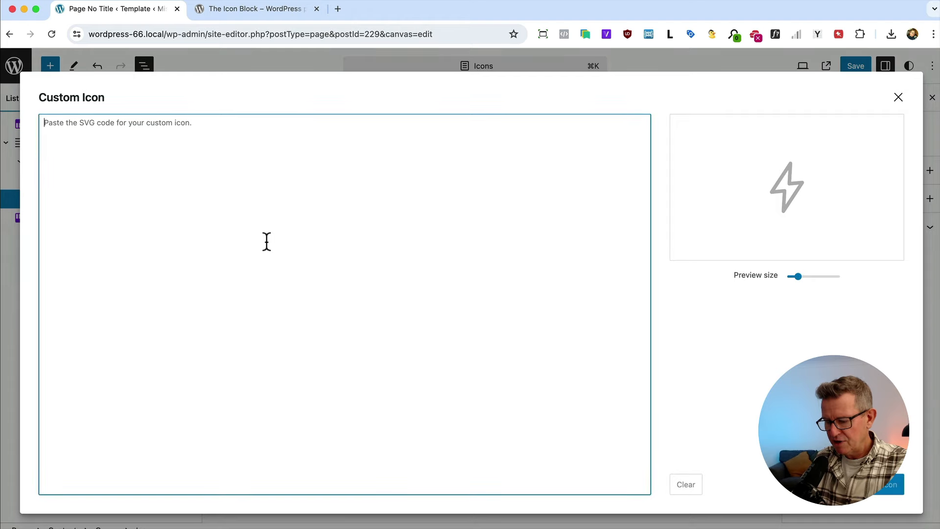
pyautogui.press('super+v')
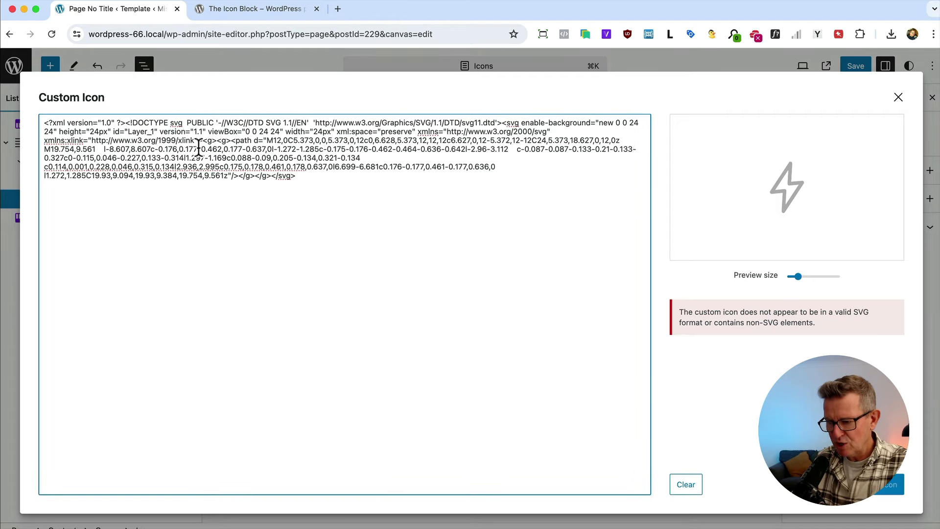
# Step: Delete the XML and DOCTYPE declarations before the opening svg tag and insert the custom icon
pyautogui.moveTo(503, 123); pyautogui.dragTo(275, 113)
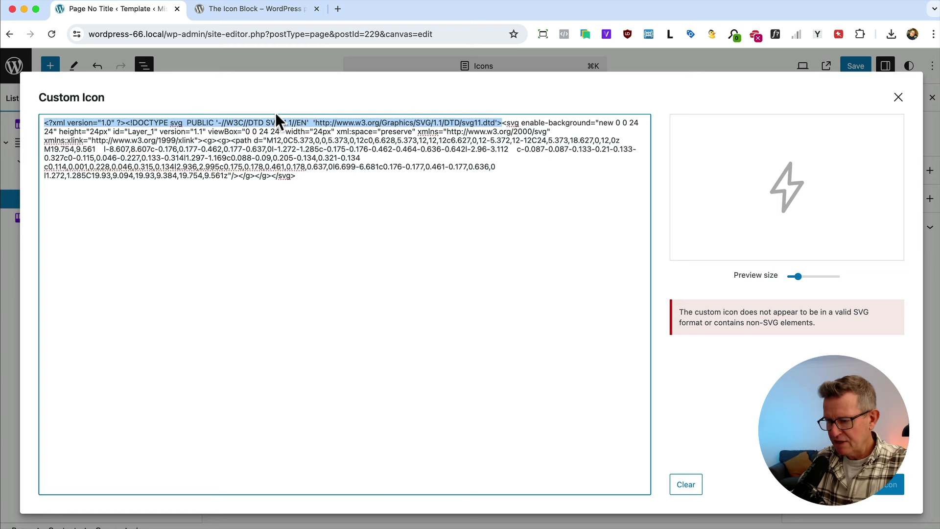
pyautogui.press('BackSpace')
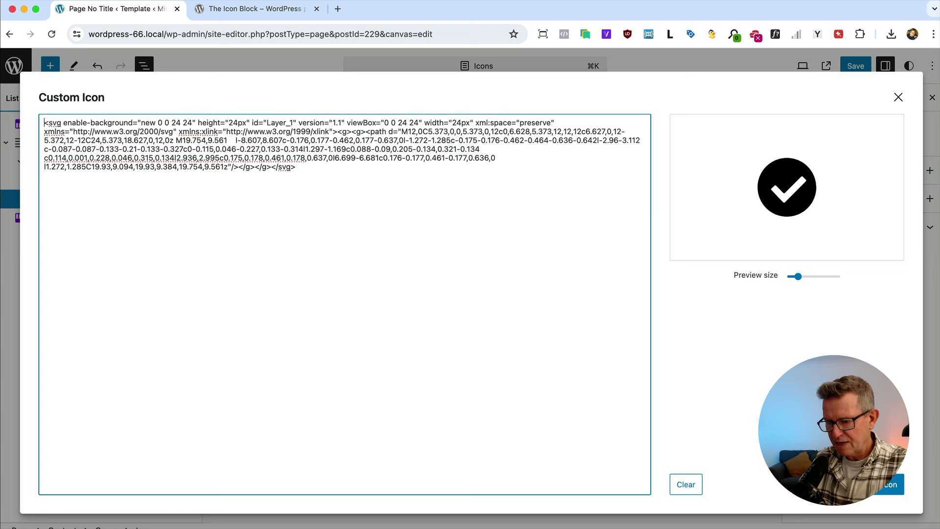
pyautogui.moveTo(620, 179); pyautogui.dragTo(23, 119)
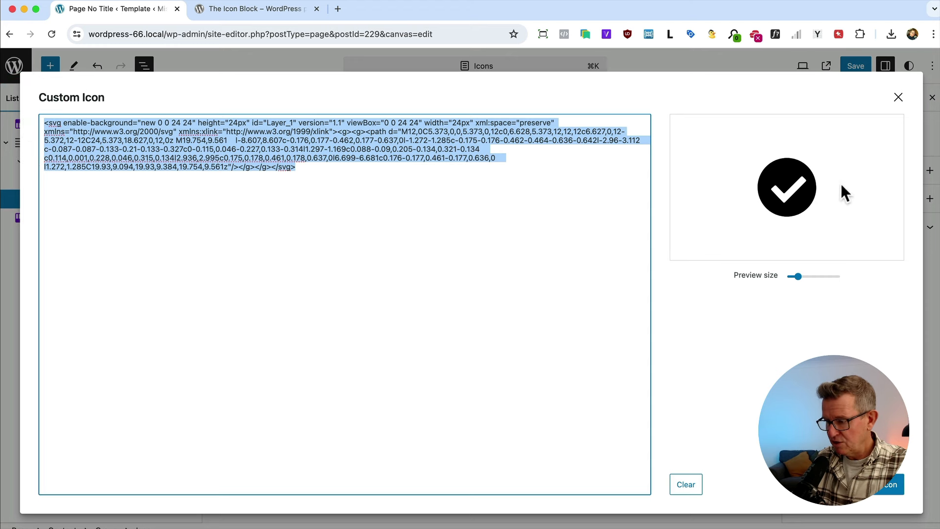
pyautogui.click(890, 484)
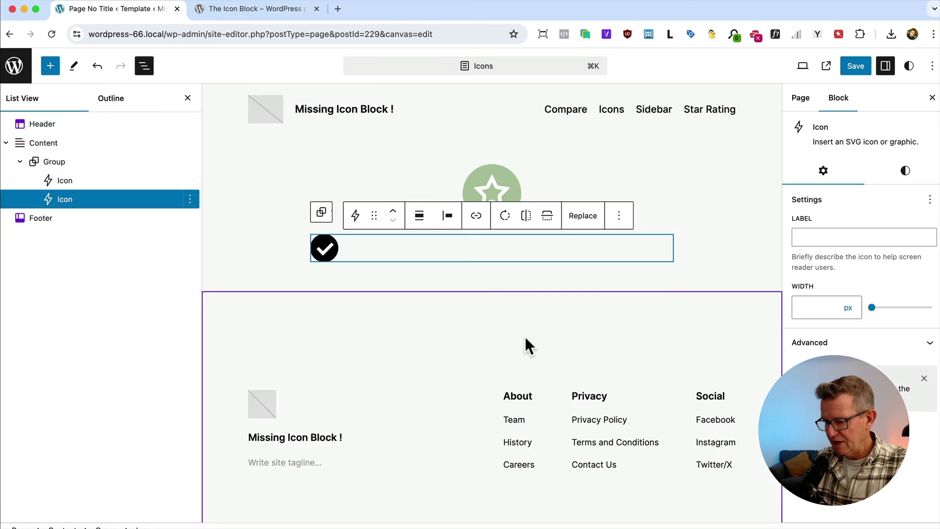
# Step: Center the checkmark icon and set its width to 100 px
pyautogui.click(447, 215)
pyautogui.click(471, 276)
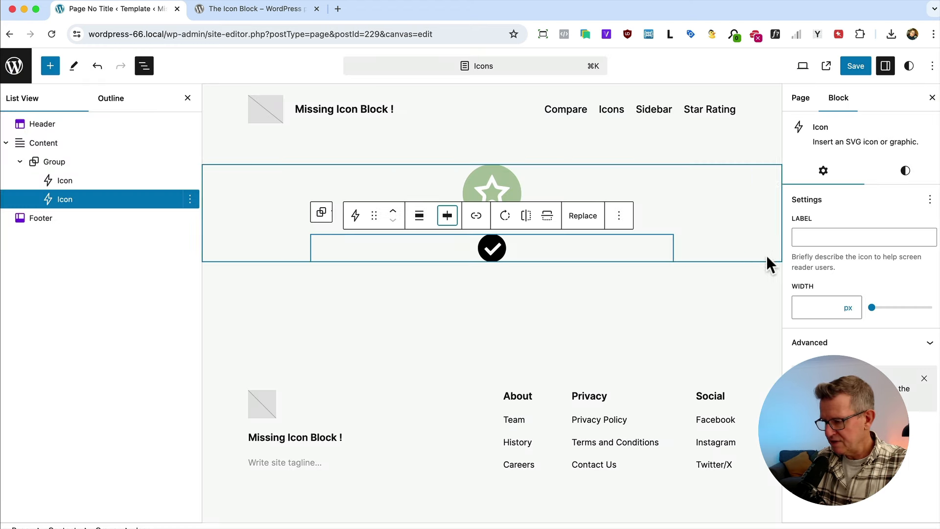
pyautogui.click(805, 306)
pyautogui.write('100')
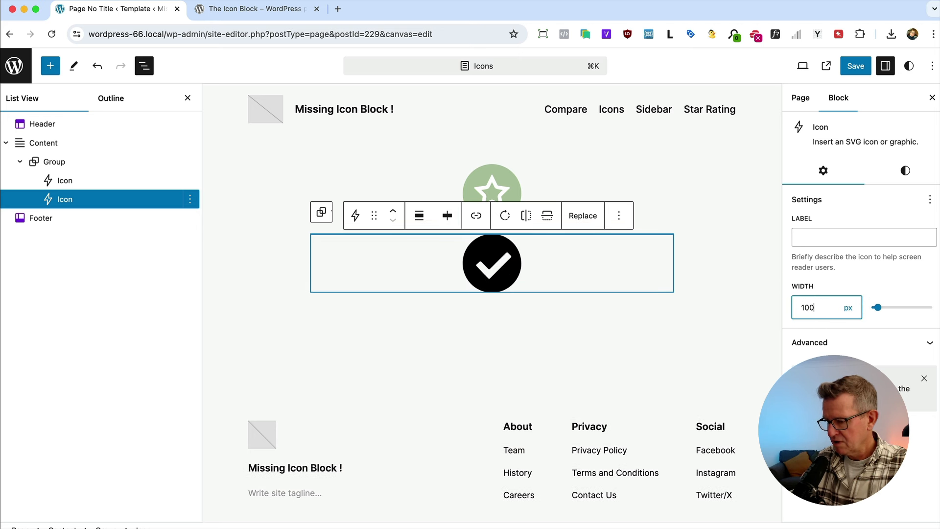
# Step: Color the checkmark icon red with the theme color Accent / Three
pyautogui.click(907, 172)
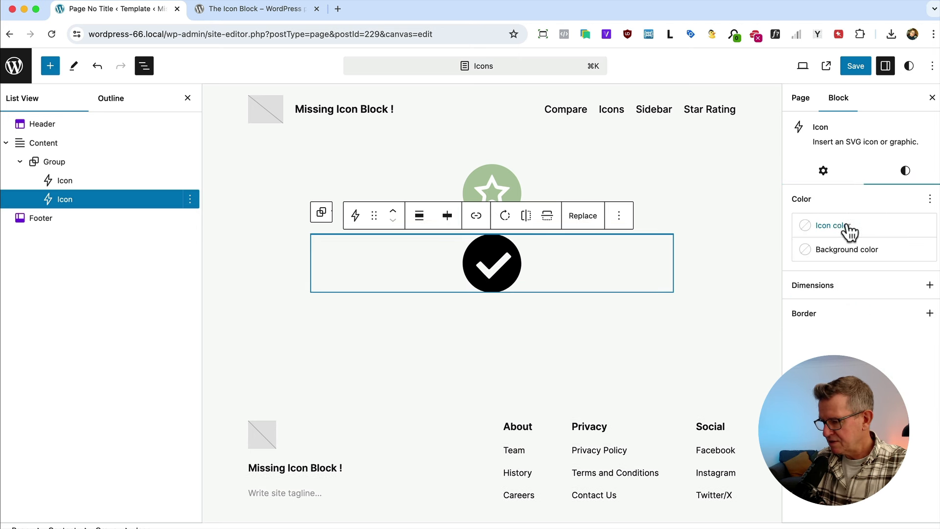
pyautogui.click(817, 234)
pyautogui.click(661, 354)
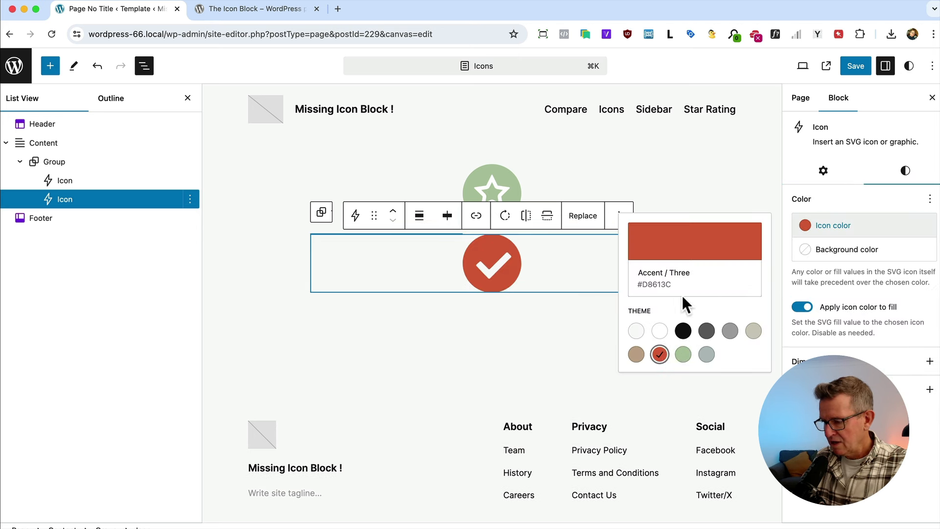
# Step: Set the checkmark icon's color to a custom light green (#69CD85)
pyautogui.click(698, 250)
pyautogui.click(548, 288)
pyautogui.click(534, 363)
pyautogui.moveTo(543, 320); pyautogui.dragTo(544, 245)
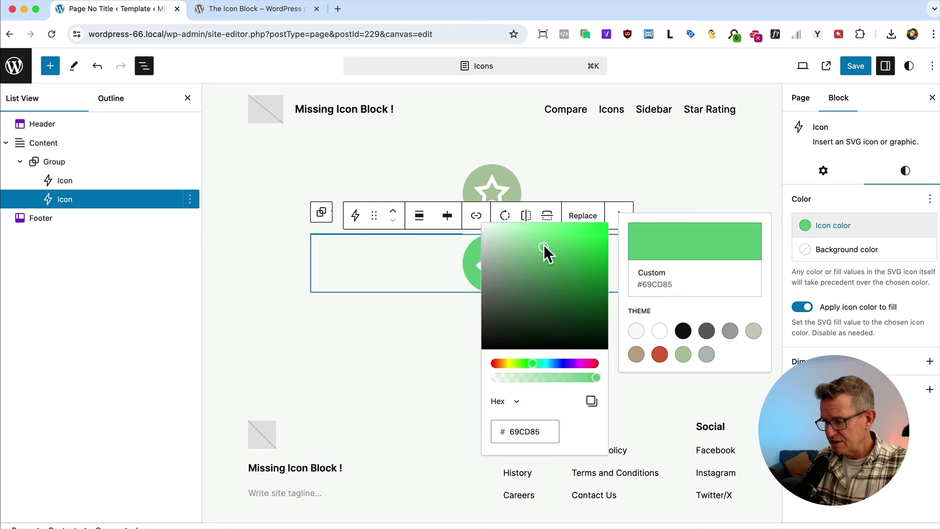
pyautogui.click(450, 343)
# Step: Insert a third Icon block below the checkmark icon and save the page
pyautogui.click(580, 274)
pyautogui.press('Return')
pyautogui.write('/')
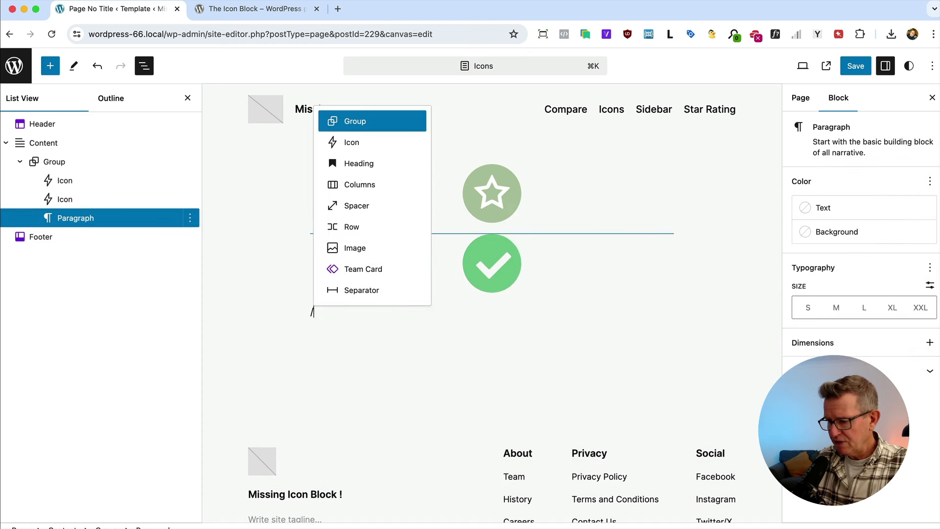
pyautogui.click(398, 140)
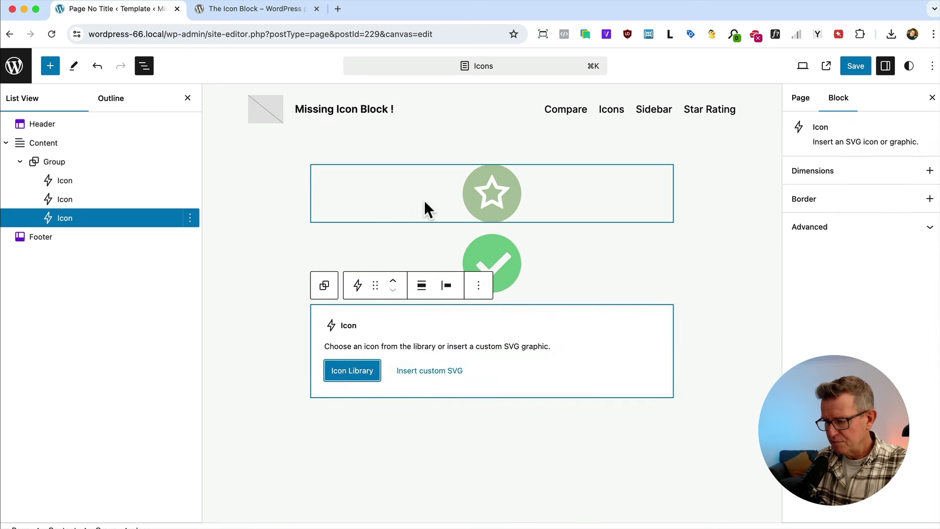
pyautogui.click(855, 66)
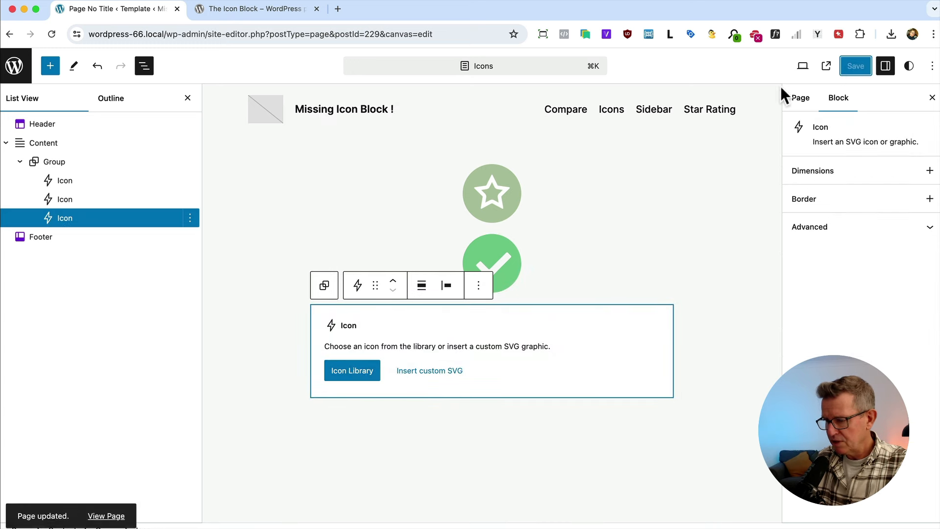
# Step: Leave the site editor for the installed plugins list and activate Admin and Site Enhancements (ASE)
pyautogui.click(15, 66)
pyautogui.click(18, 68)
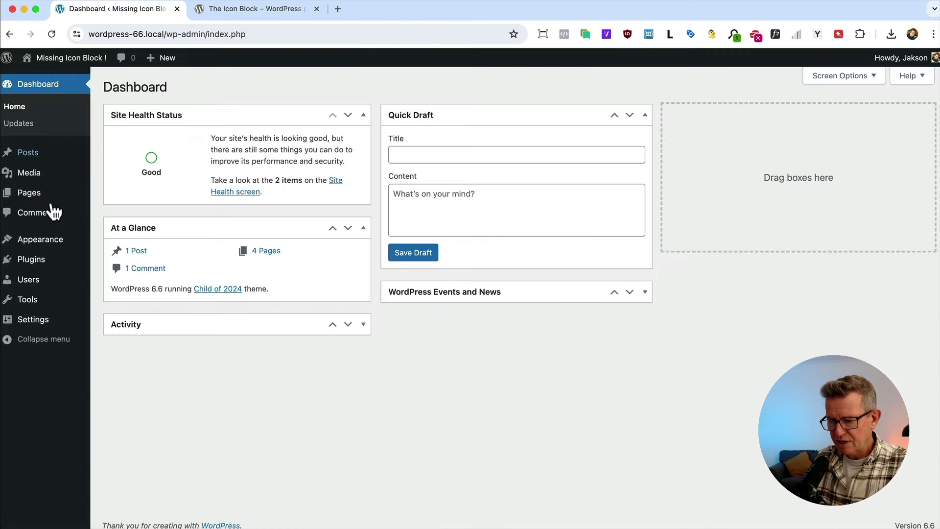
pyautogui.click(34, 261)
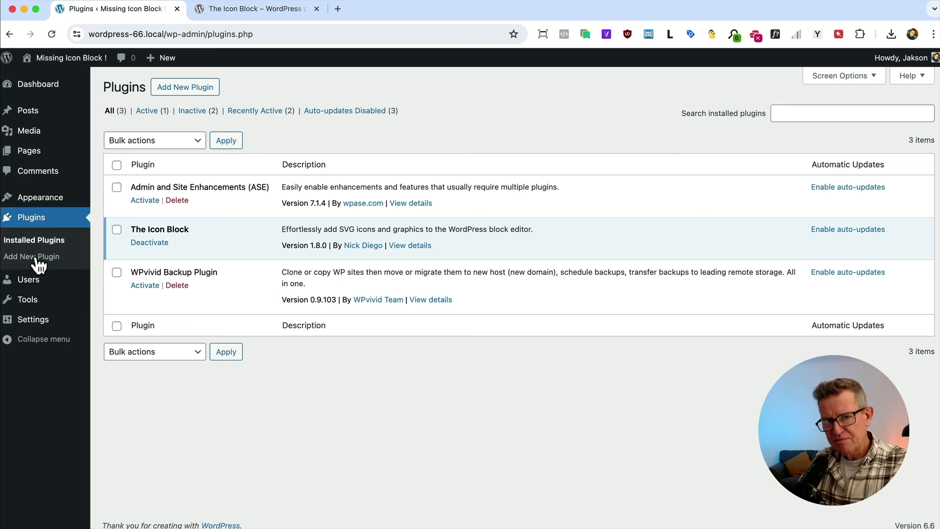
pyautogui.click(144, 200)
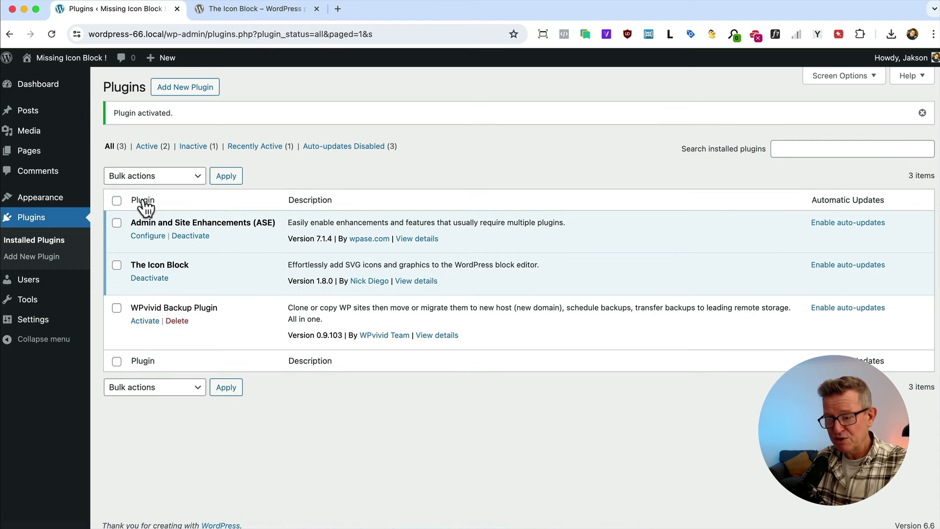
# Step: Enable SVG Upload for the Administrator role in the ASE configuration and save the changes
pyautogui.click(160, 239)
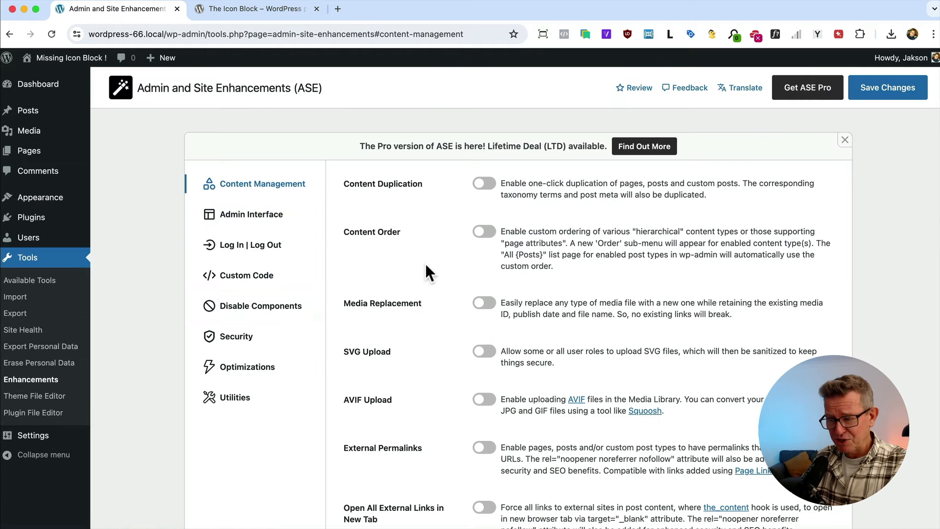
pyautogui.click(485, 352)
pyautogui.click(513, 395)
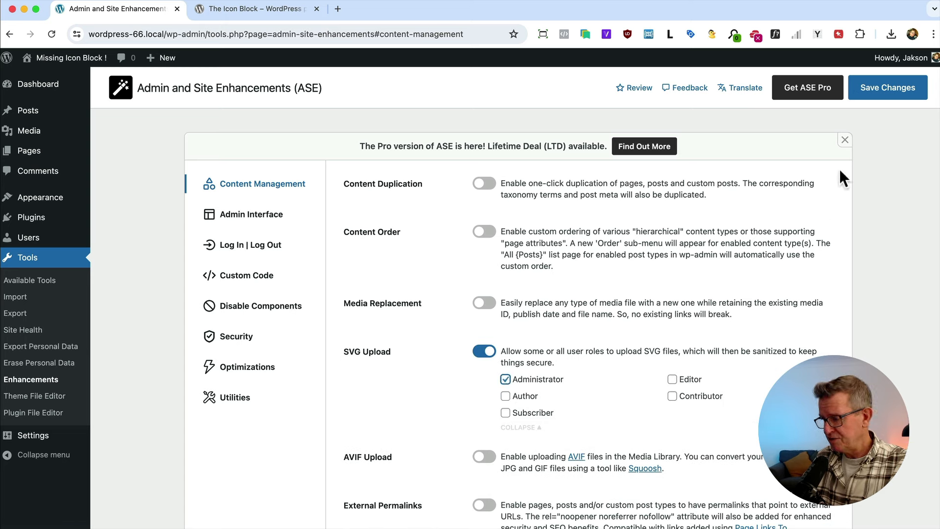
pyautogui.click(879, 97)
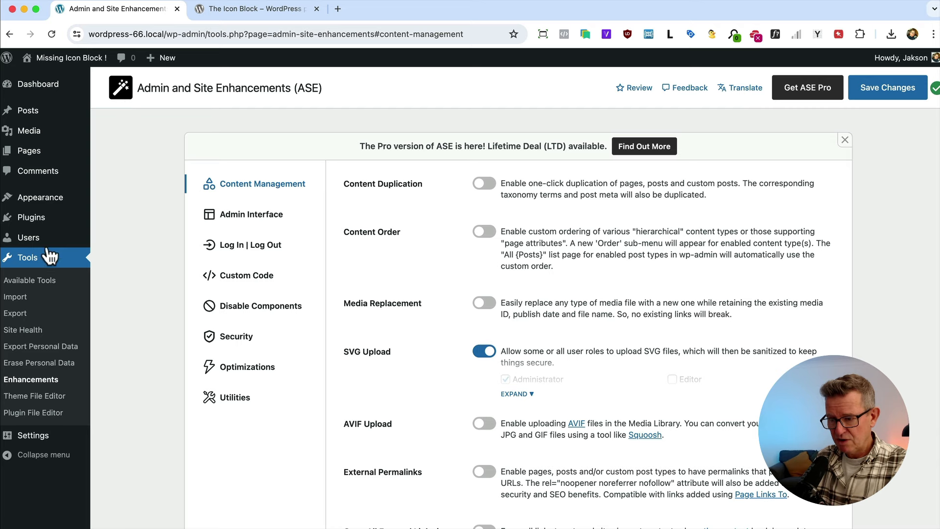
# Step: Open the Icons page for editing in the site editor and select the empty third Icon block
pyautogui.click(121, 212)
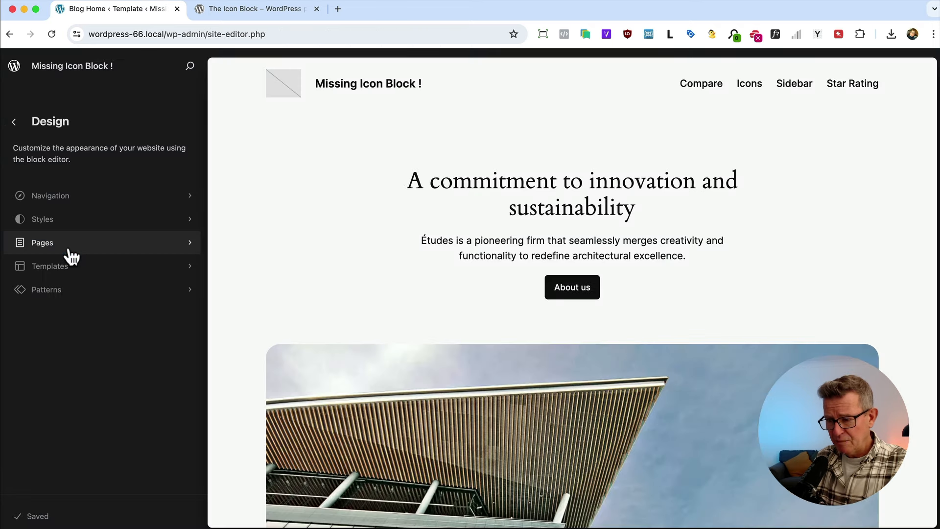
pyautogui.click(67, 245)
pyautogui.click(271, 292)
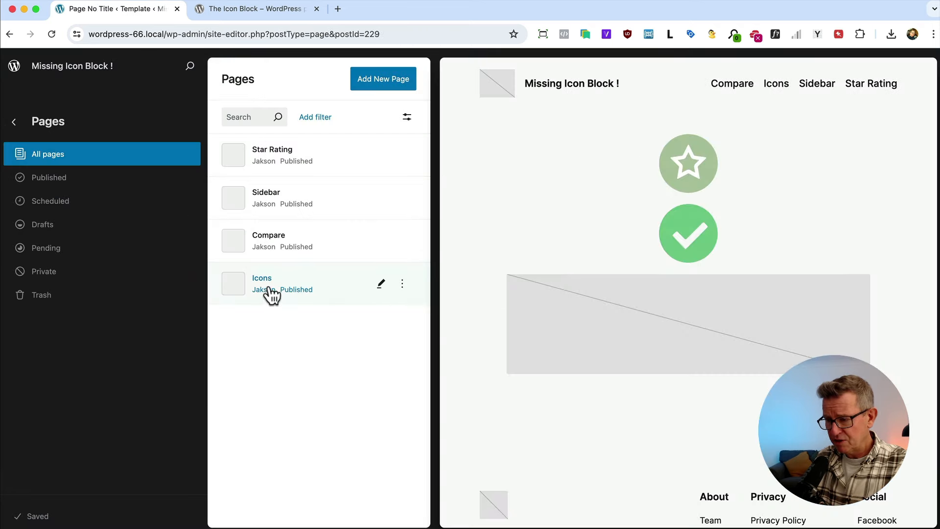
pyautogui.click(600, 314)
pyautogui.click(489, 354)
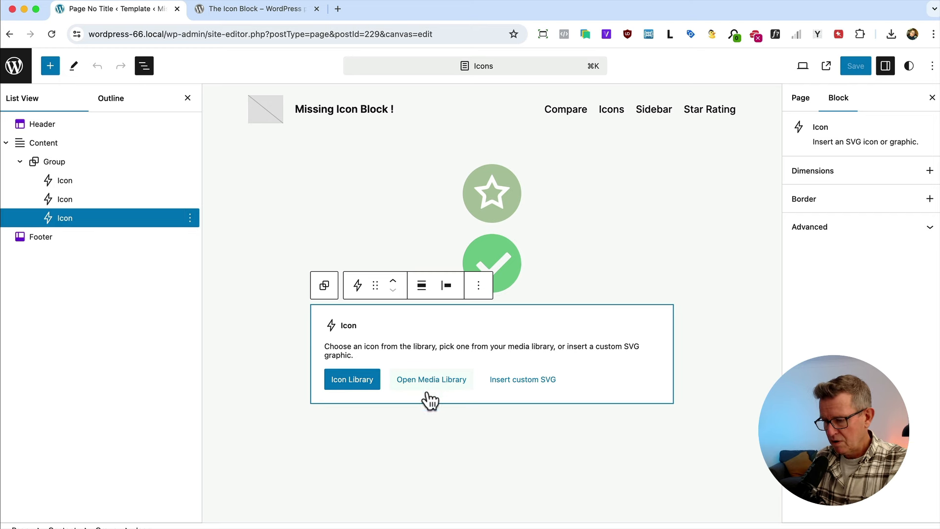
# Step: Switch to Iconfinder and download the round checkmark icon in SVG format into the Icons Block folder
pyautogui.press('super+grave')
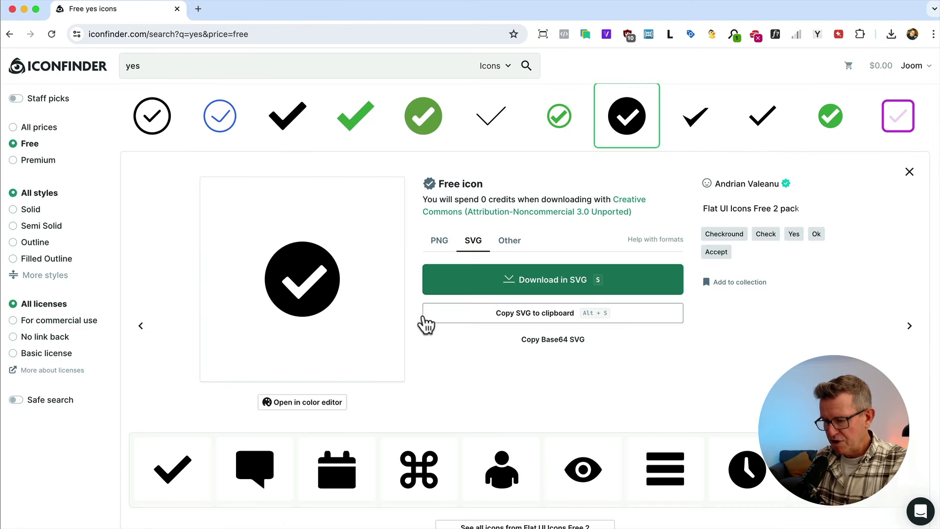
pyautogui.click(538, 291)
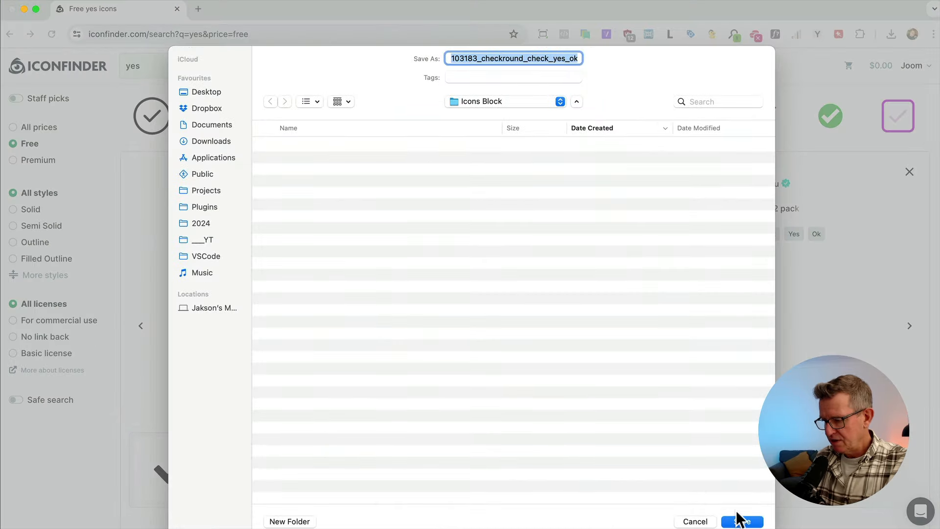
pyautogui.click(742, 522)
# Step: Switch back to the Icons page, upload the downloaded round checkmark SVG to the media library, and insert it in the third Icon block
pyautogui.press('super+grave')
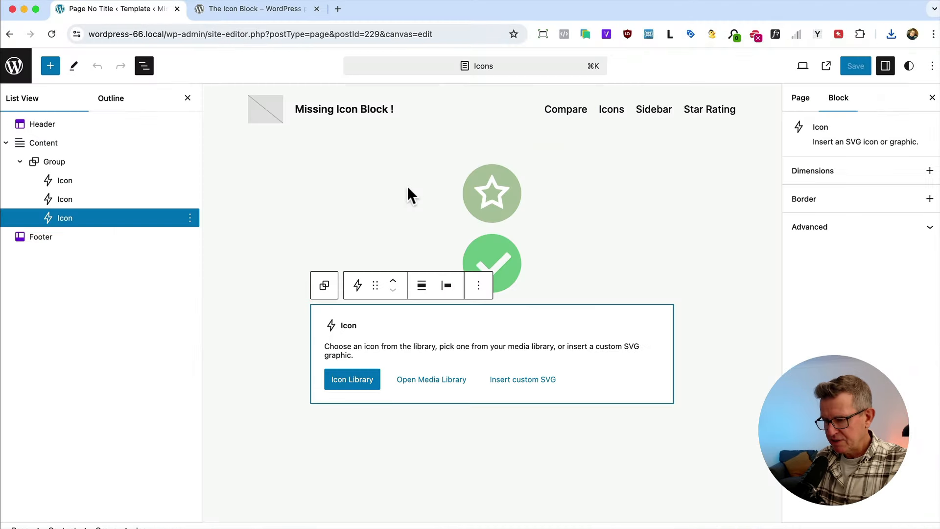
pyautogui.click(429, 380)
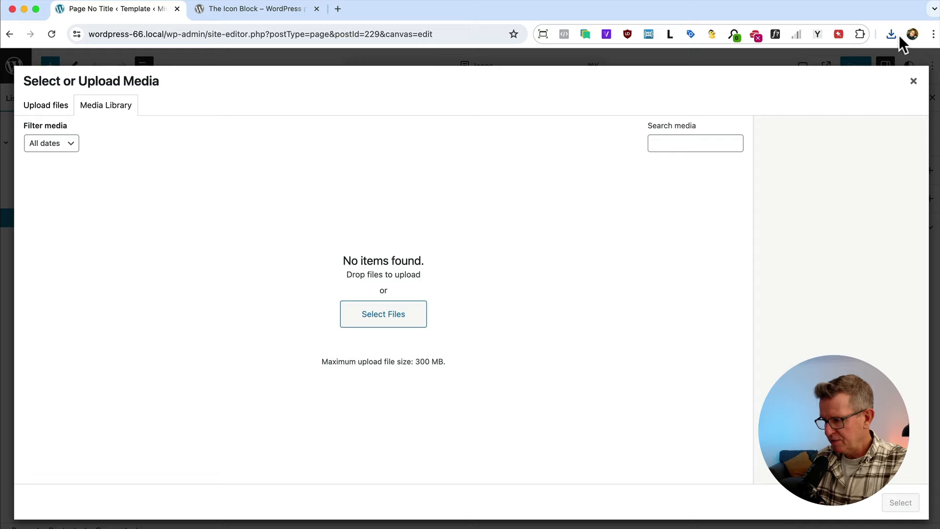
pyautogui.click(891, 35)
pyautogui.moveTo(749, 92); pyautogui.dragTo(365, 165)
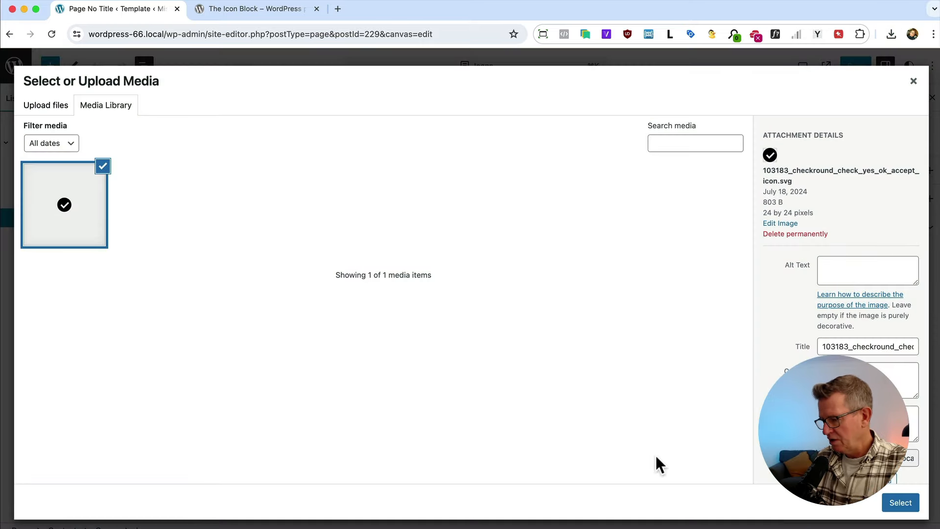
pyautogui.click(901, 502)
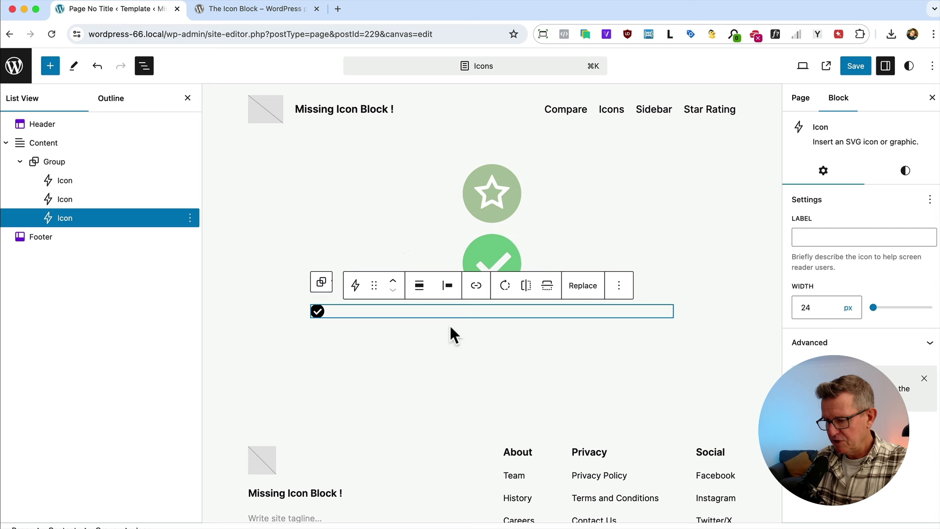
# Step: Set the third icon's width to 100 px and center it horizontally
pyautogui.doubleClick(797, 300)
pyautogui.write('100')
pyautogui.click(447, 286)
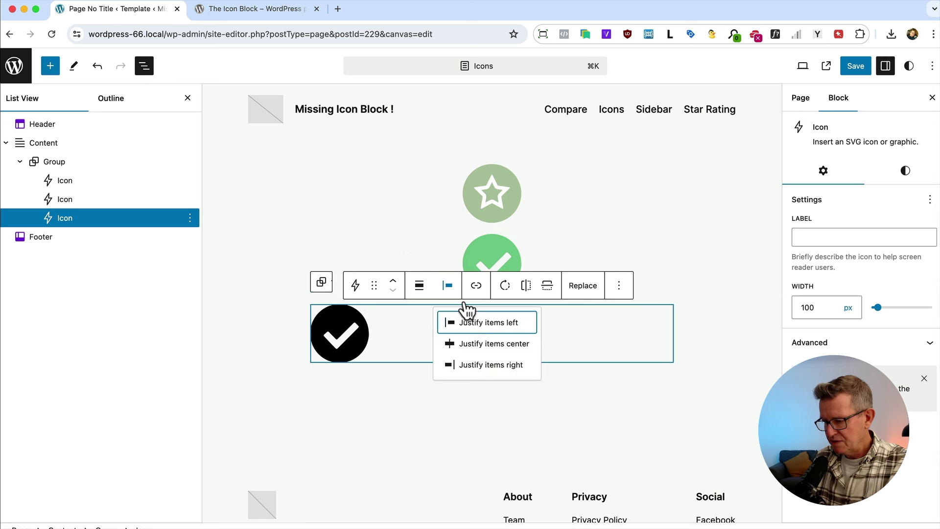
pyautogui.click(492, 344)
# Step: Set the third icon's color to the red theme color
pyautogui.click(905, 170)
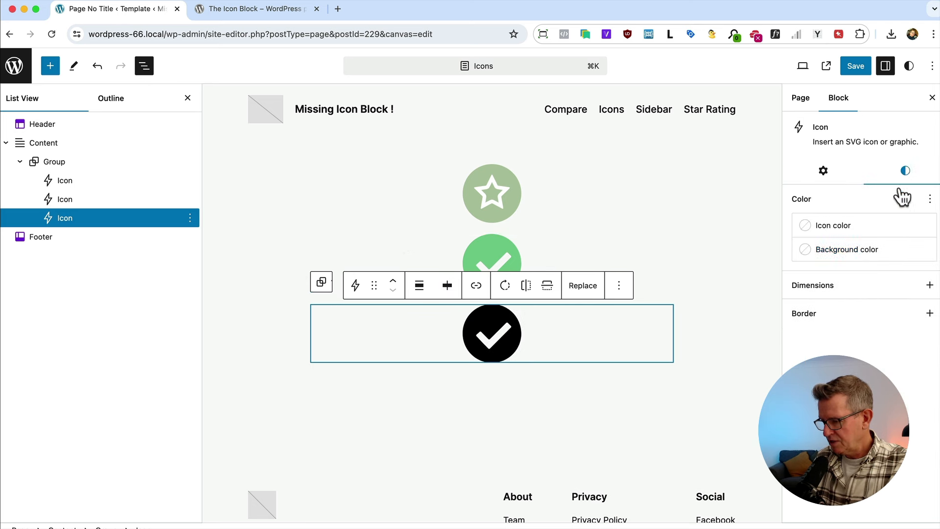
pyautogui.click(808, 225)
pyautogui.click(684, 354)
pyautogui.click(730, 332)
pyautogui.click(659, 354)
pyautogui.click(578, 420)
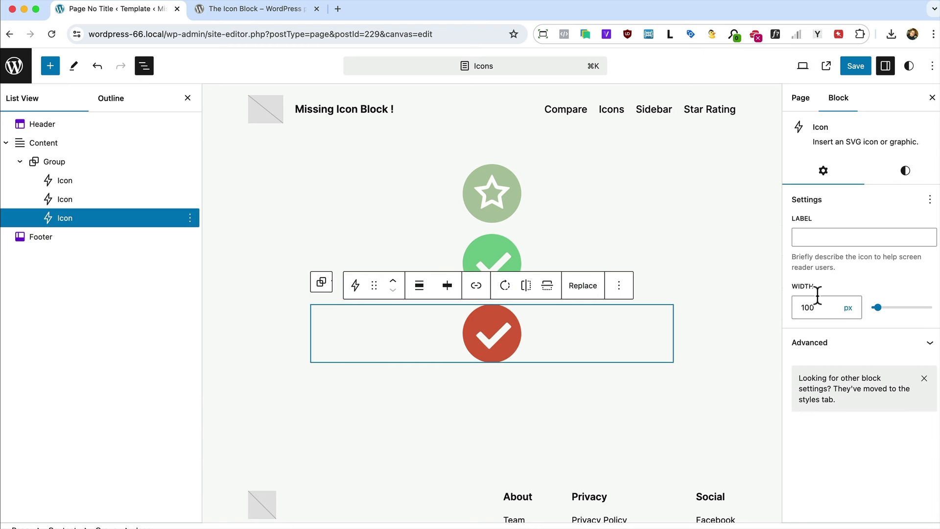
pyautogui.click(905, 171)
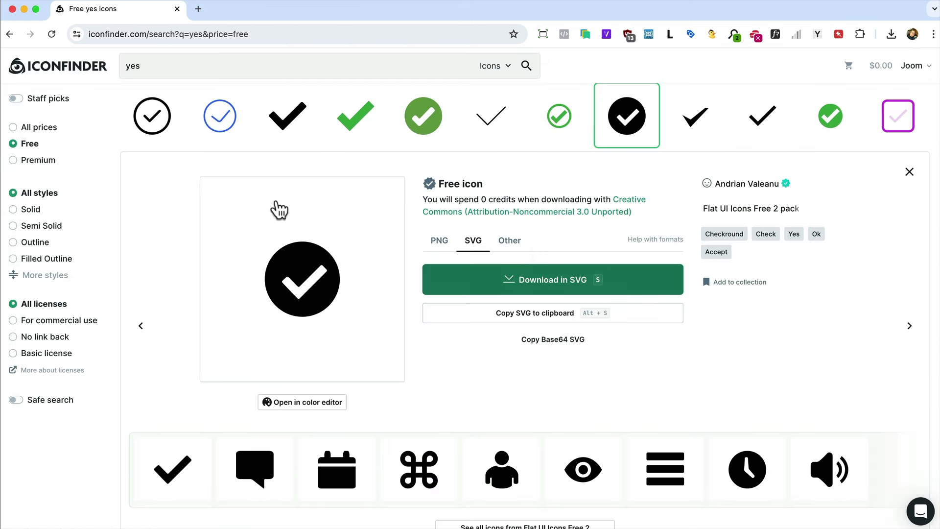
# Step: Switch to Iconfinder, search for alert icons, and copy the outlined warning triangle's SVG code to the clipboard
pyautogui.doubleClick(172, 66)
pyautogui.write('a')
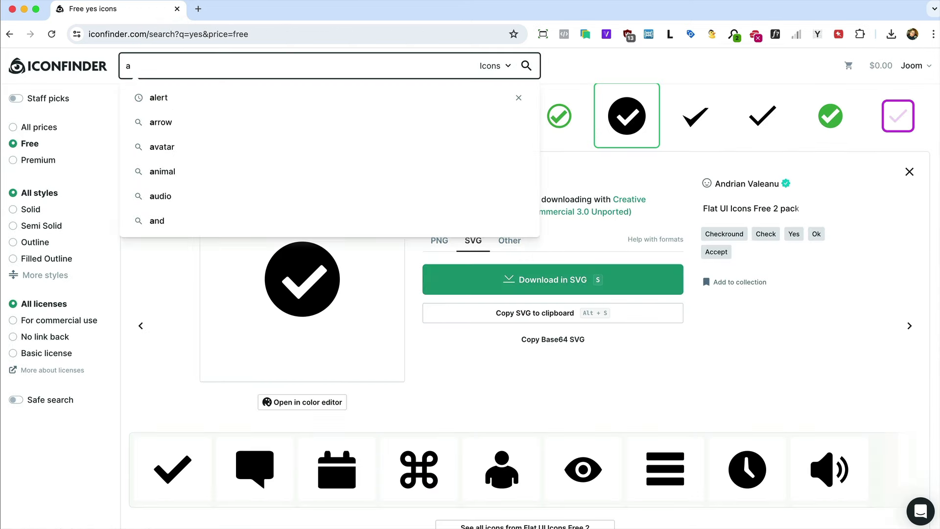
pyautogui.write('lert')
pyautogui.press('Return')
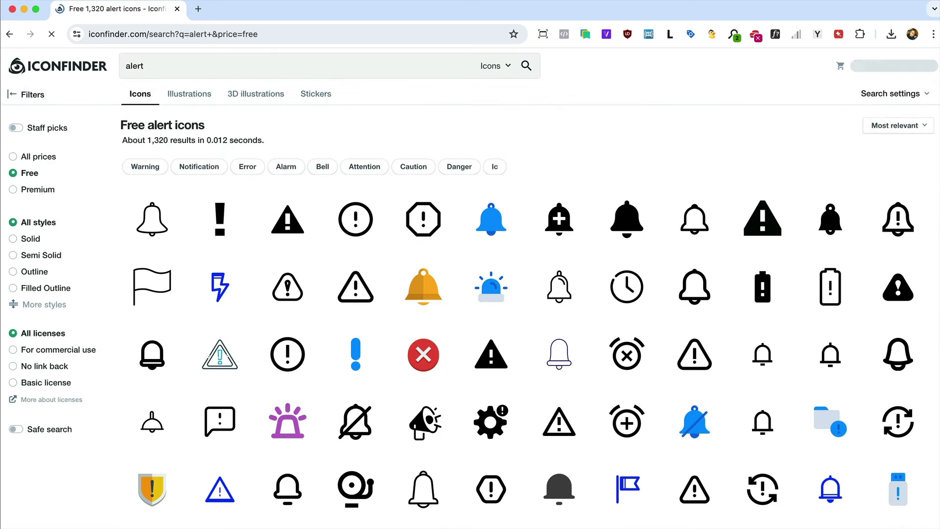
pyautogui.click(346, 301)
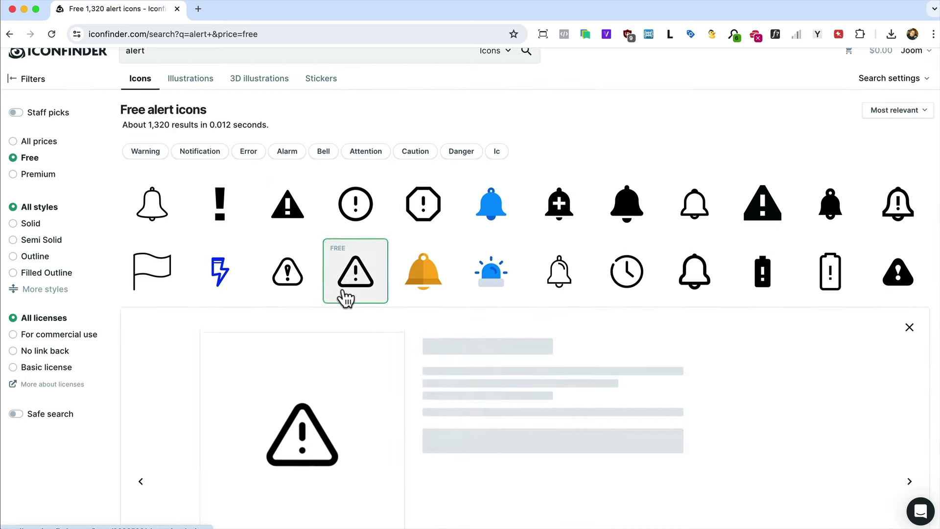
pyautogui.click(569, 316)
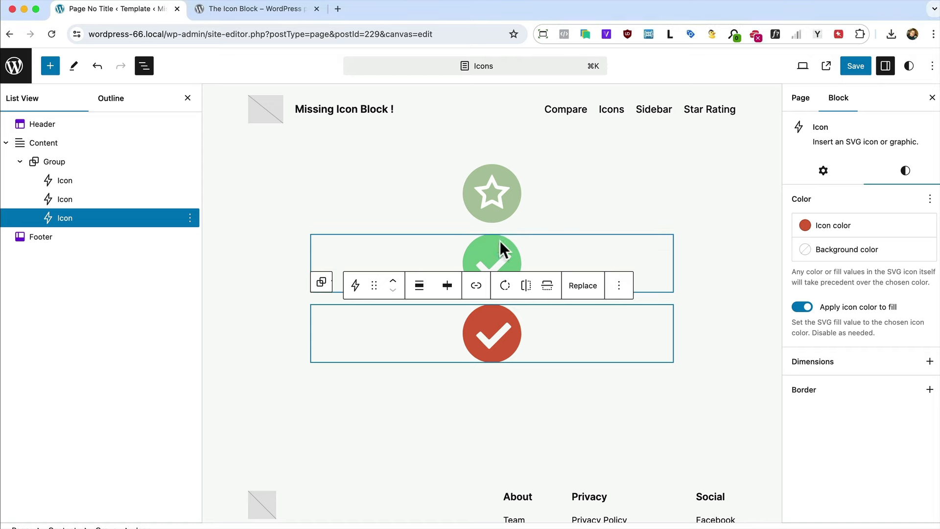
# Step: Return to the Icons page and add a fourth Icon block below the red checkmark
pyautogui.click(583, 342)
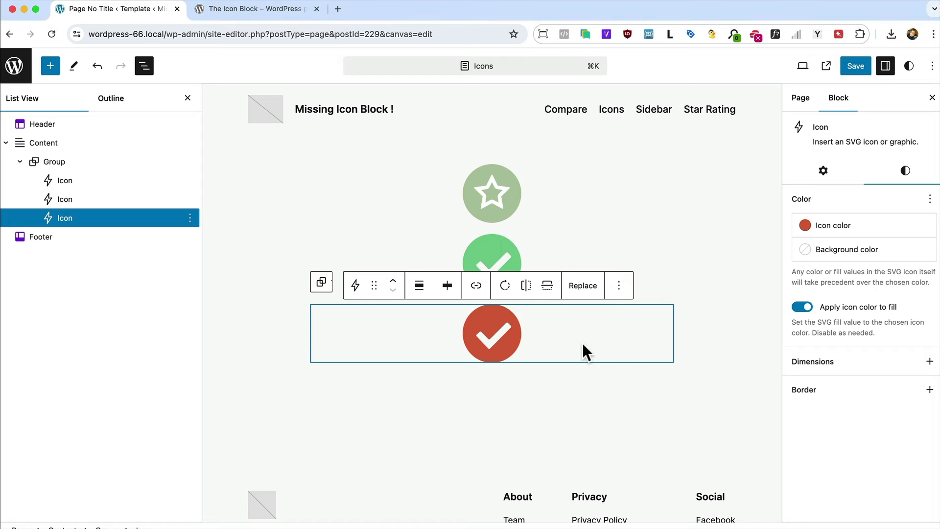
pyautogui.press('Return')
pyautogui.write('/icon')
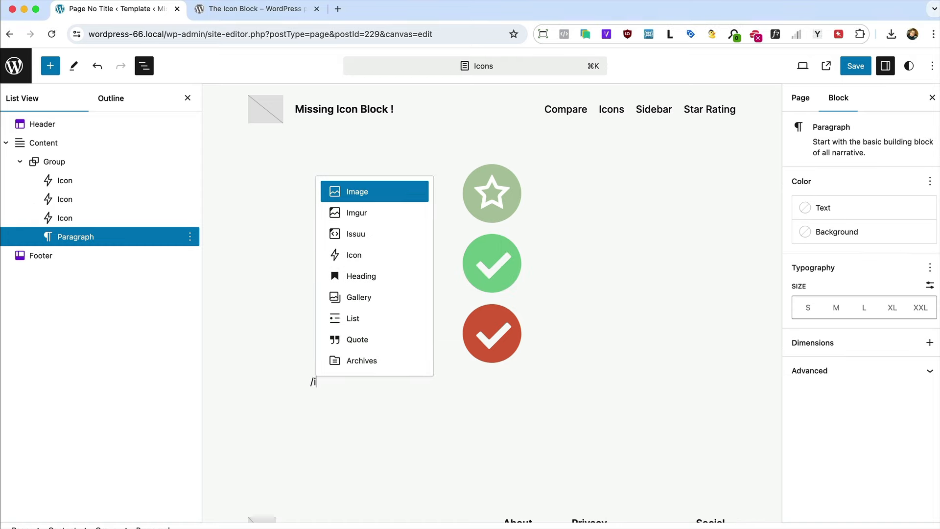
pyautogui.press('Return')
# Step: Insert the copied alert triangle as a custom SVG without its XML declaration, and set its width to 100 px
pyautogui.click(535, 449)
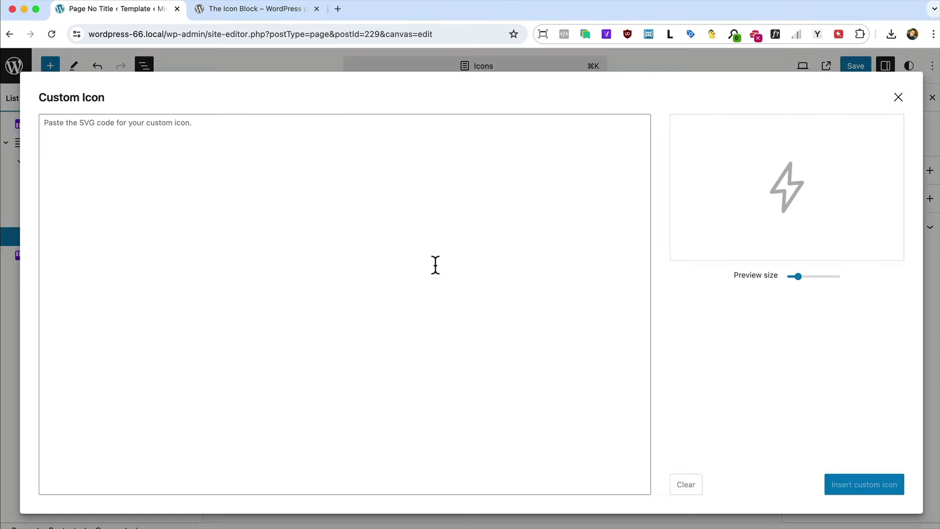
pyautogui.click(434, 265)
pyautogui.press('super+v')
pyautogui.moveTo(126, 123); pyautogui.dragTo(18, 130)
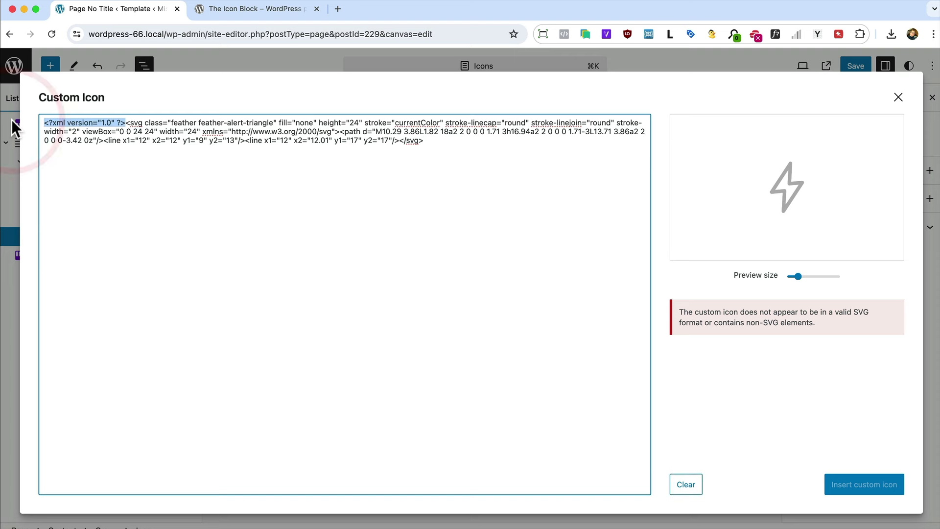
pyautogui.press('BackSpace')
pyautogui.click(853, 484)
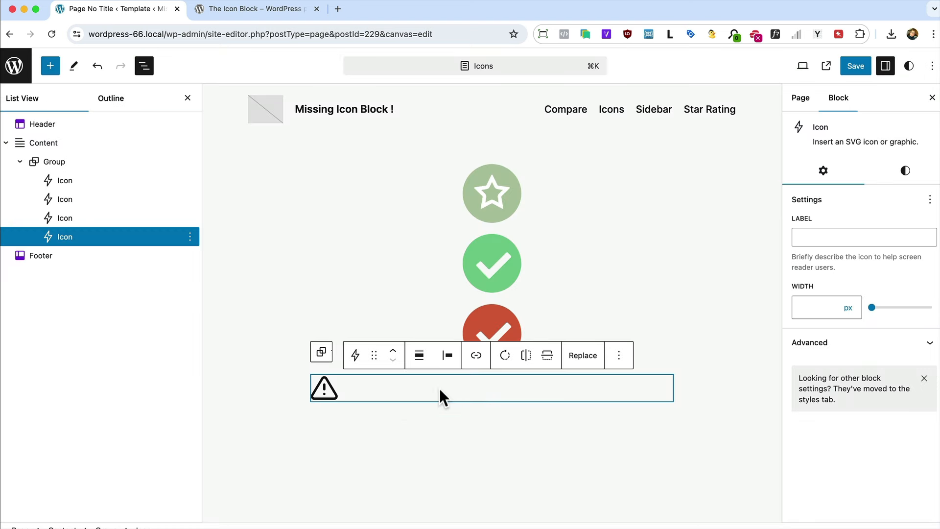
pyautogui.write('100')
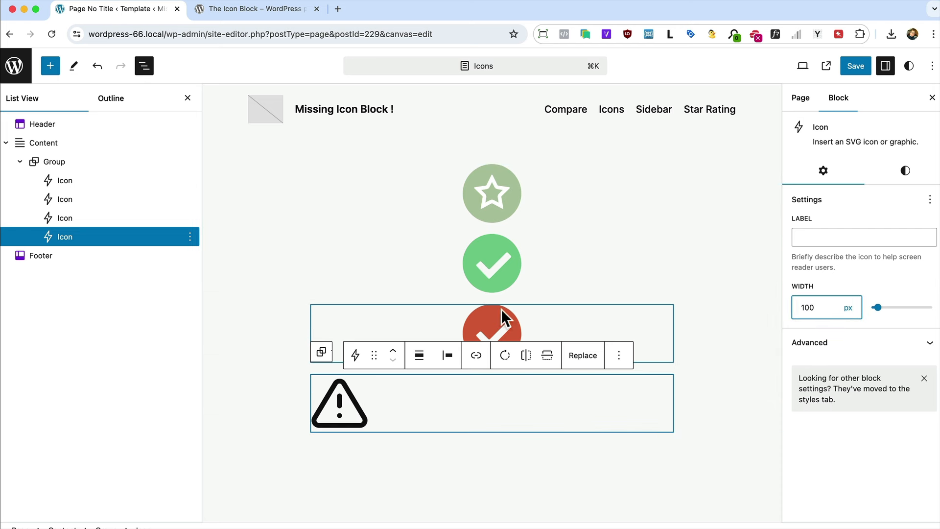
# Step: Set the alert icon's color to Accent / Three, disable applying the icon color to fill, and save the page
pyautogui.click(907, 179)
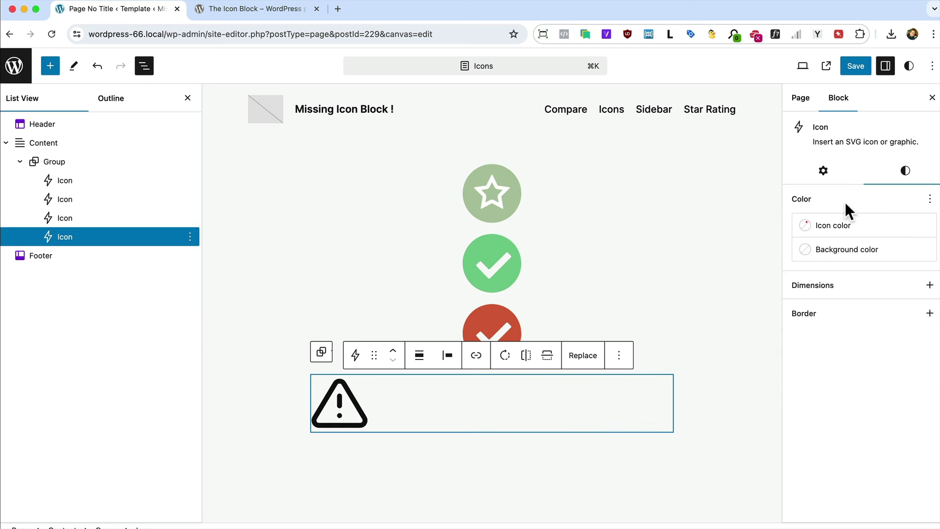
pyautogui.click(808, 227)
pyautogui.click(660, 354)
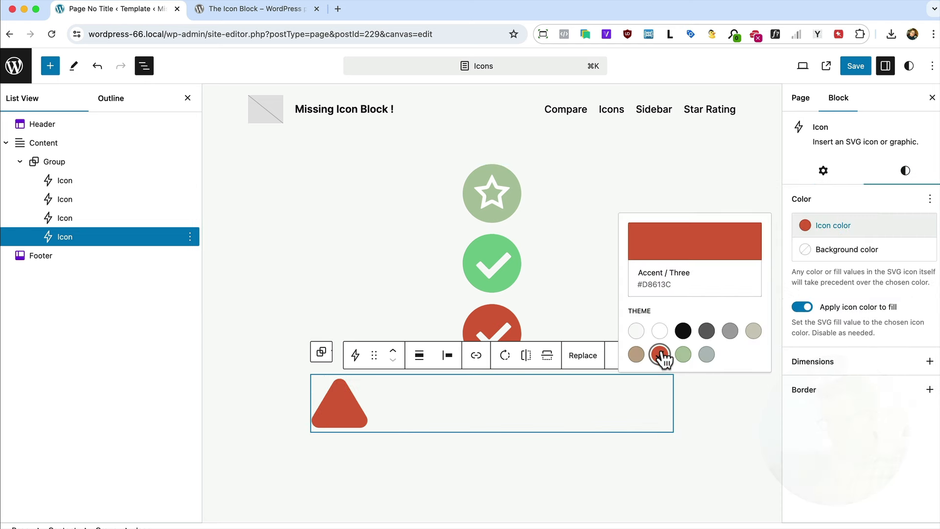
pyautogui.click(745, 434)
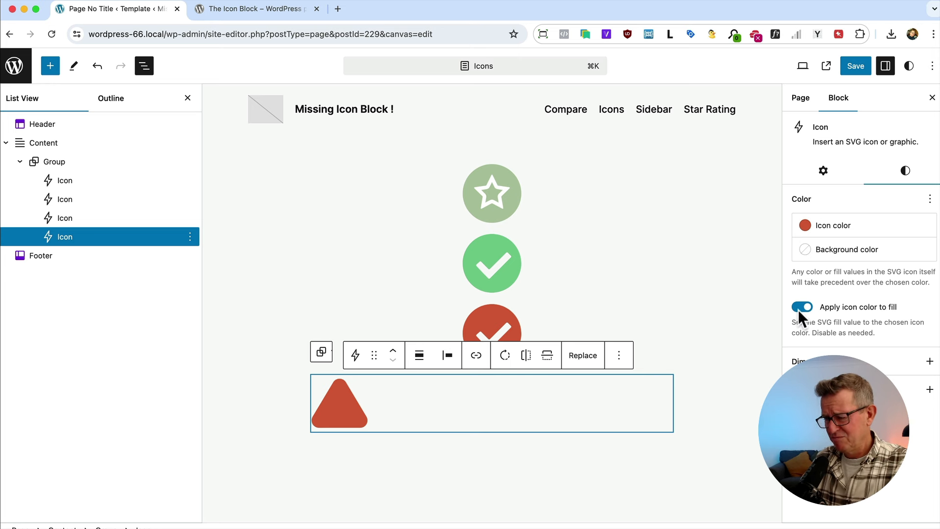
pyautogui.click(803, 307)
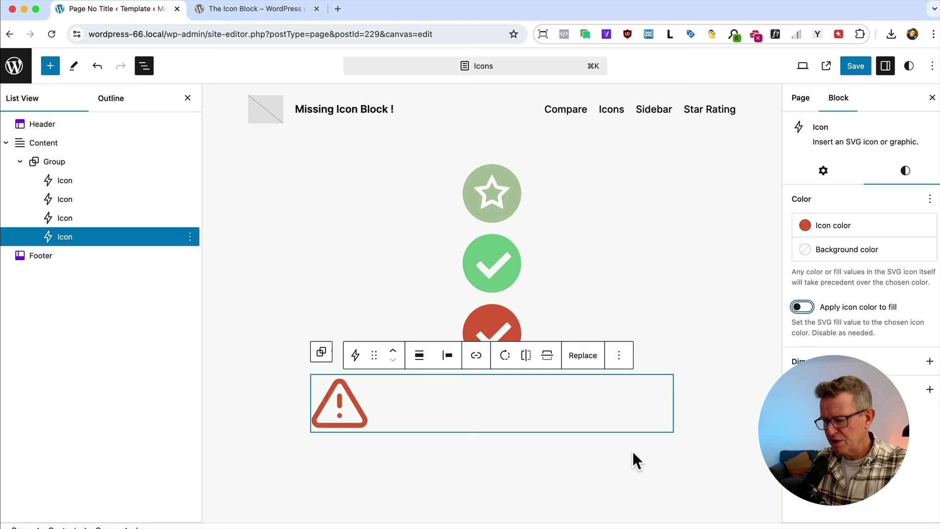
pyautogui.click(856, 65)
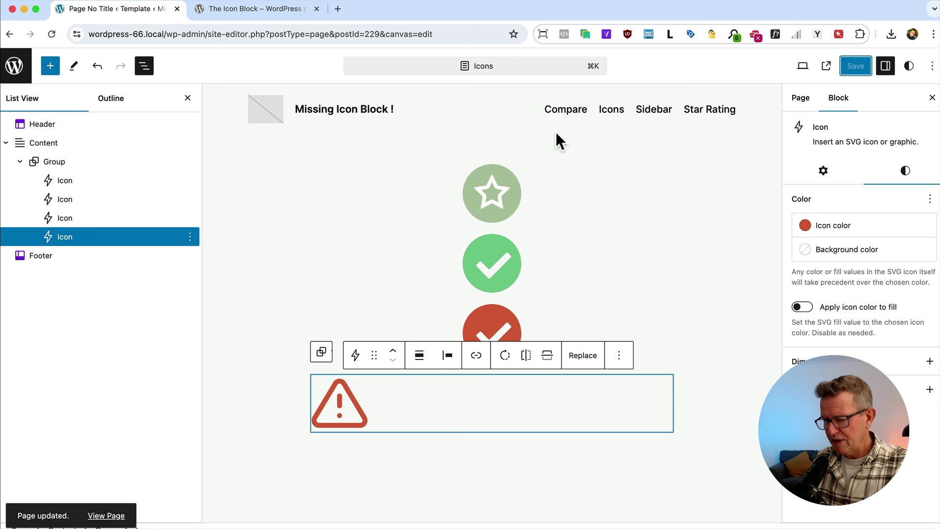
# Step: Delete all four Icon blocks from the Group
pyautogui.click(84, 179)
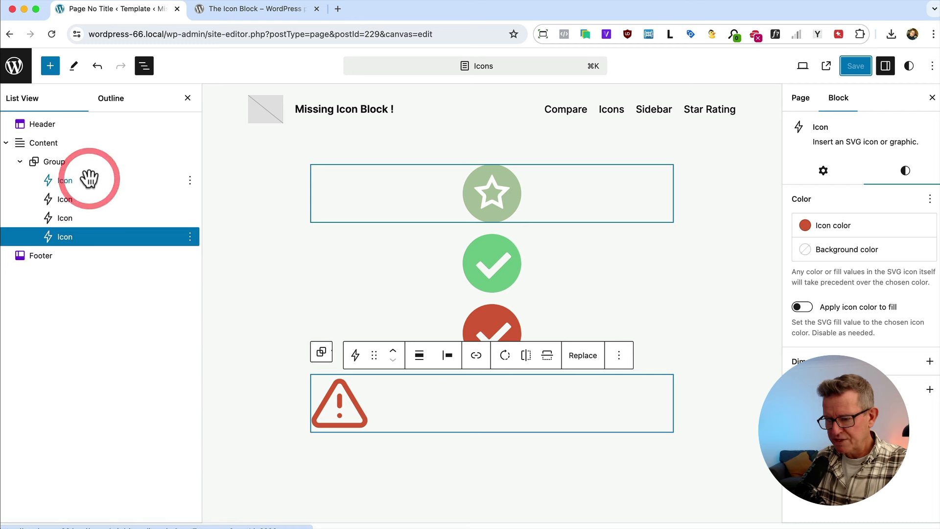
pyautogui.keyDown('shift'); pyautogui.click(69, 237); pyautogui.keyUp('shift')
pyautogui.press('BackSpace')
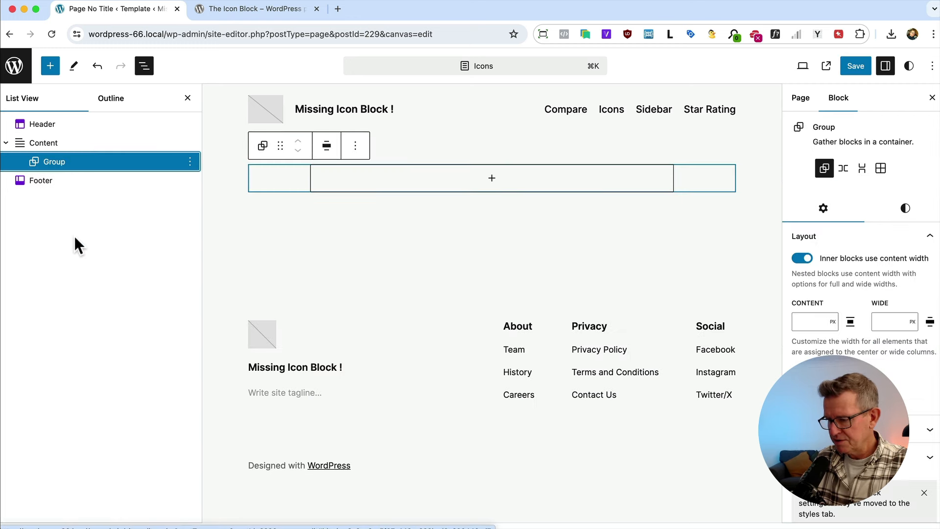
# Step: Add an Icon block to the empty Group and insert the Star Empty icon from the icon library
pyautogui.click(493, 177)
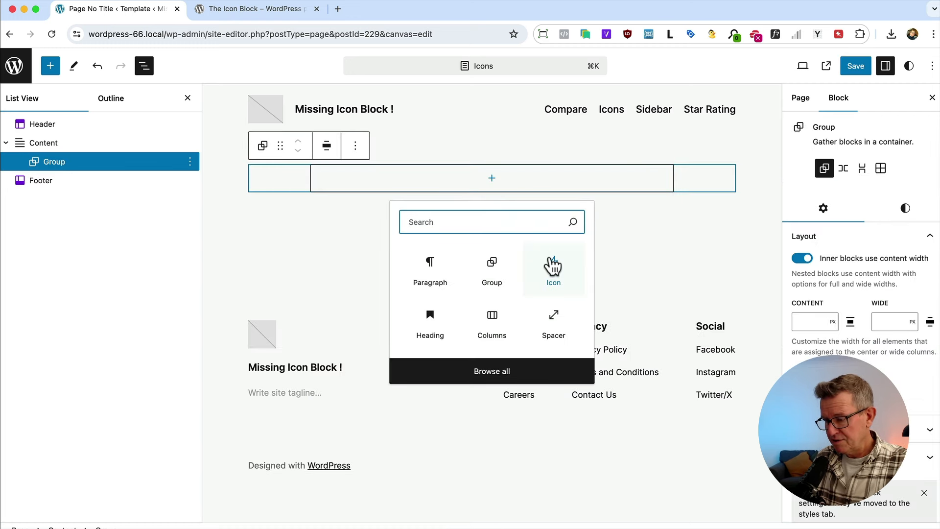
pyautogui.click(552, 261)
pyautogui.click(352, 239)
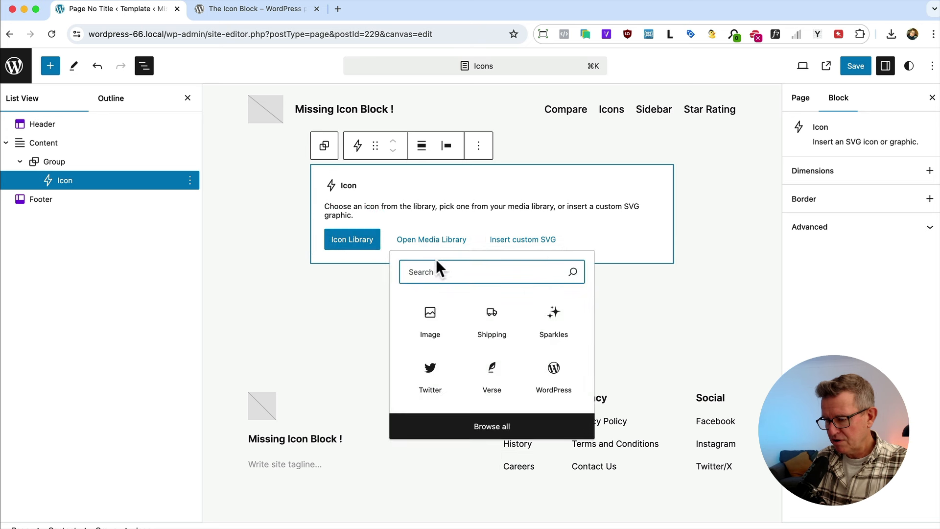
pyautogui.write('star')
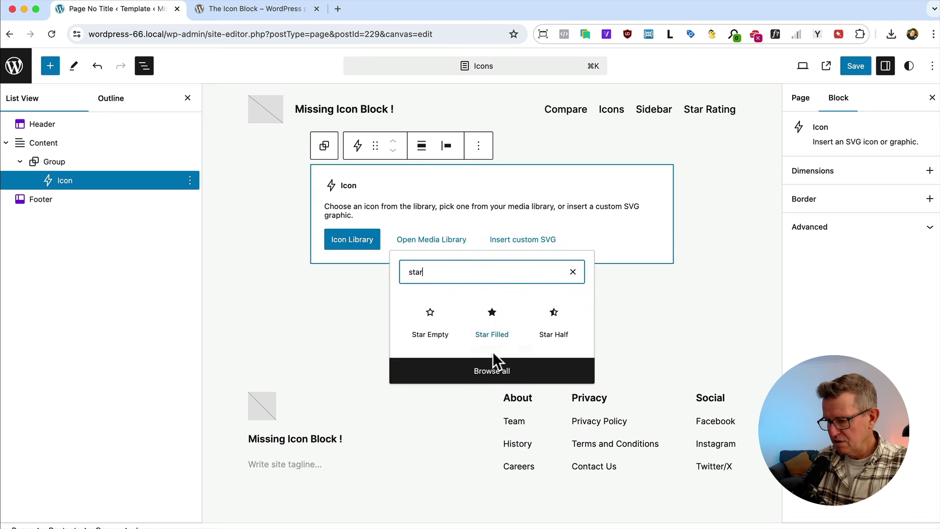
pyautogui.click(490, 351)
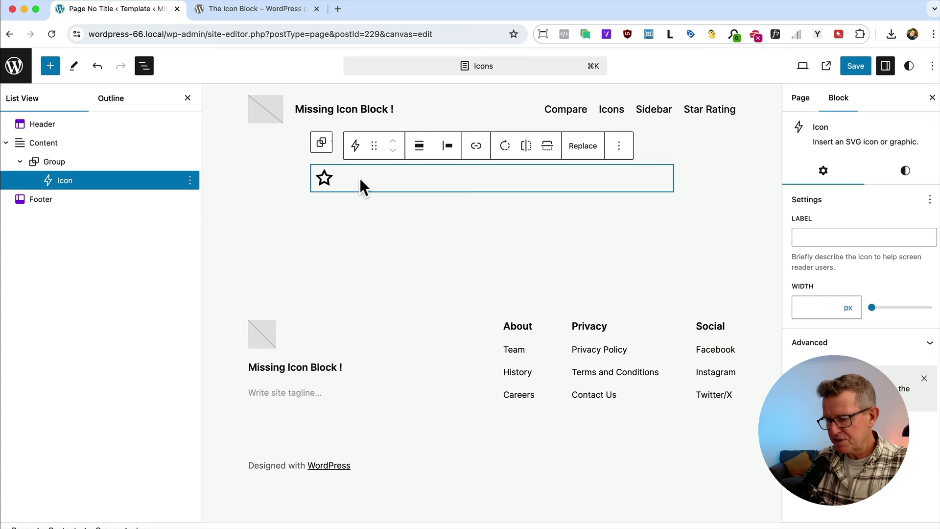
# Step: Below the star icon, add the level 2 heading "This is a Great Feature" and a paragraph of Latin placeholder text
pyautogui.press('Return')
pyautogui.write('## This ')
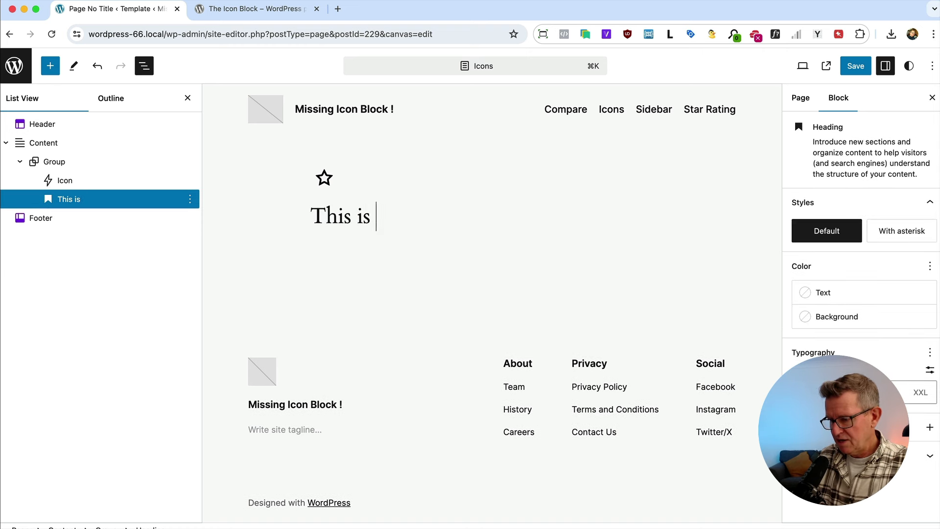
pyautogui.write('is a Great Feature')
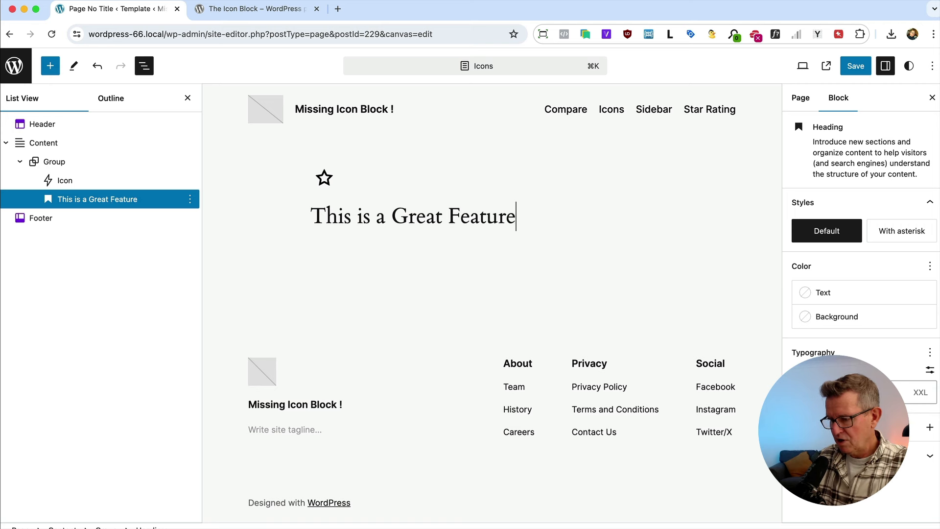
pyautogui.press('Return')
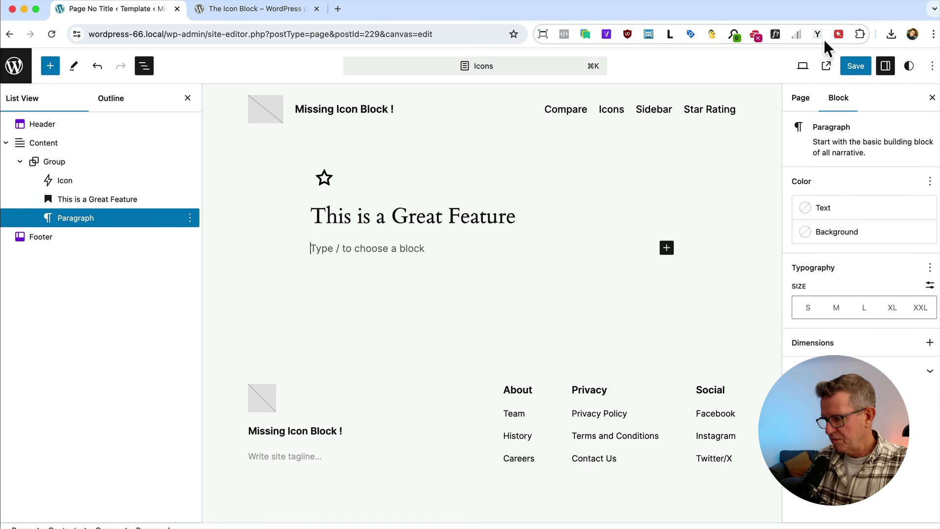
pyautogui.click(354, 245)
pyautogui.write('Vestibulum dapibus nunc ac augue. Suspendisse non nisl sit amet velit hendrerit rutrum. Praesent adipiscing.. Aliquam lobortis.')
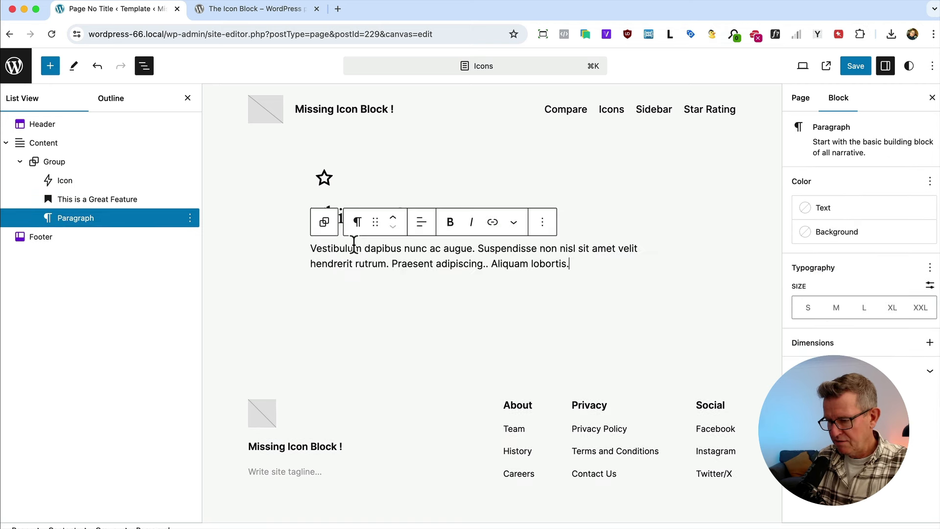
# Step: Set the star icon's width to 80 px and center it horizontally above the heading
pyautogui.click(349, 184)
pyautogui.click(815, 307)
pyautogui.write('80')
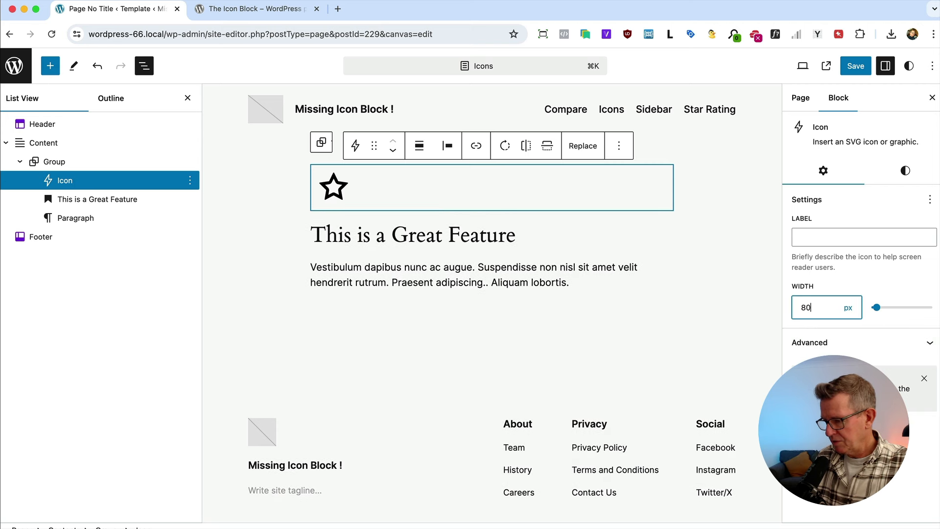
pyautogui.click(449, 154)
pyautogui.click(466, 201)
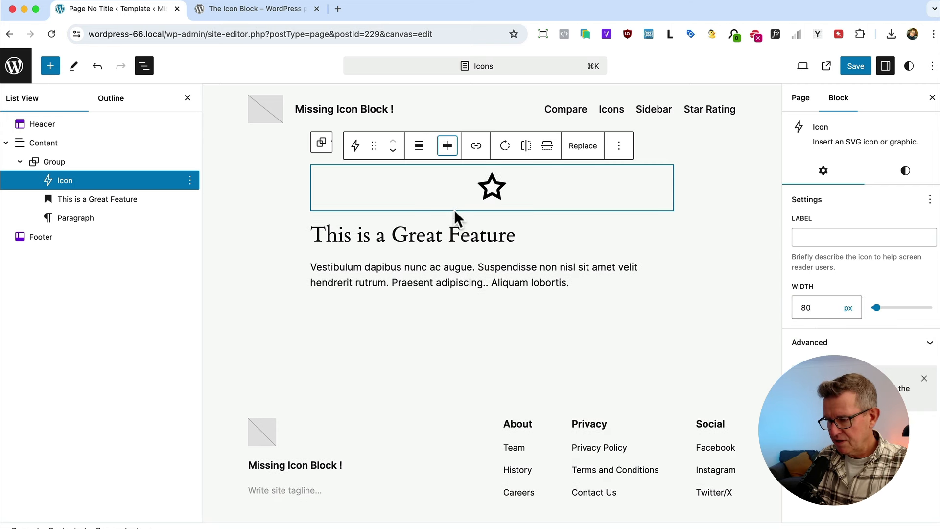
# Step: Center-align the text of both the "This is a Great Feature" heading and the paragraph below it
pyautogui.click(454, 232)
pyautogui.click(464, 204)
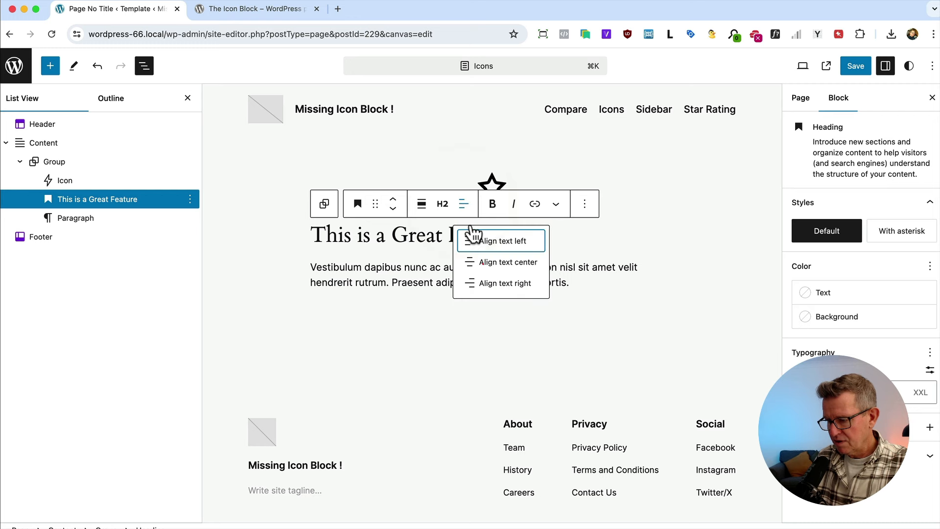
pyautogui.click(485, 265)
pyautogui.click(480, 267)
pyautogui.click(422, 240)
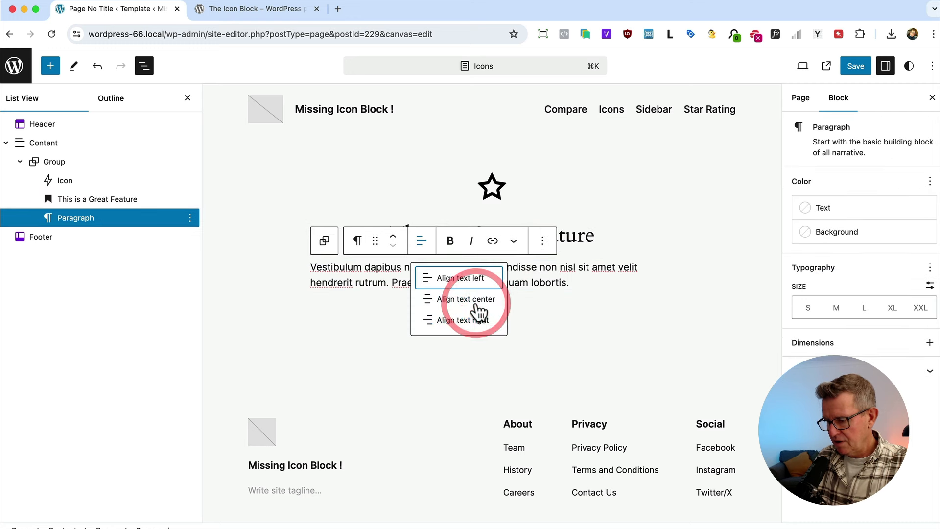
pyautogui.click(475, 306)
# Step: Wrap the star icon, heading and paragraph together in an inner Group block
pyautogui.click(98, 177)
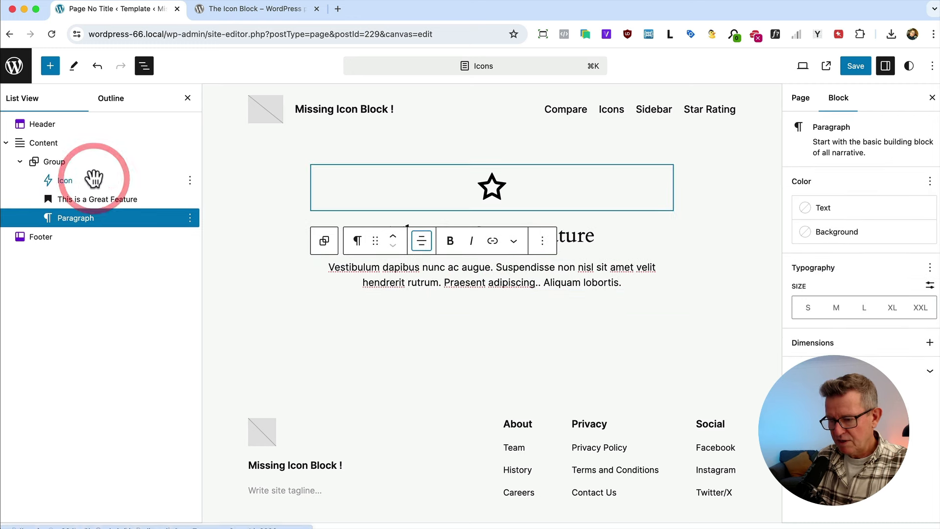
pyautogui.keyDown('shift'); pyautogui.click(86, 219); pyautogui.keyUp('shift')
pyautogui.rightClick(86, 219)
pyautogui.click(109, 343)
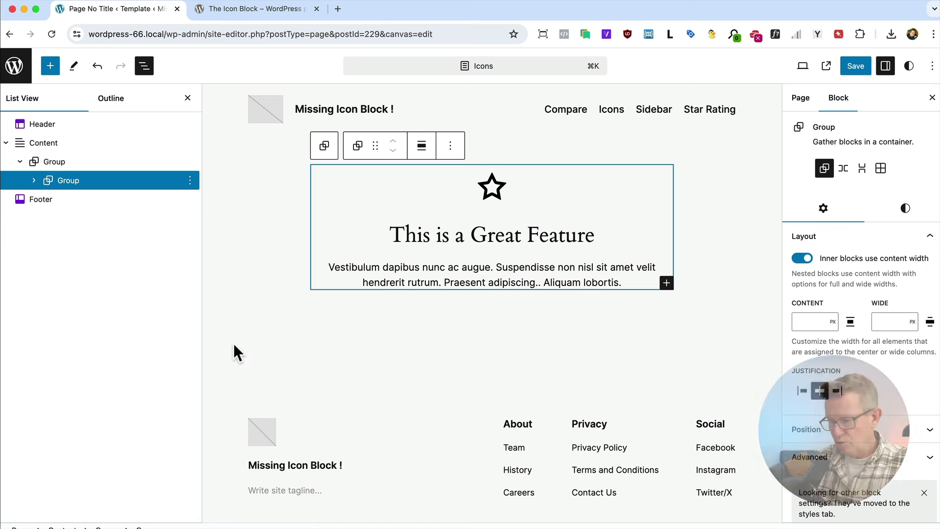
# Step: Set the inner Group's block spacing to none and its vertical and horizontal padding to 2
pyautogui.click(903, 209)
pyautogui.scroll(-4, 867, 372)
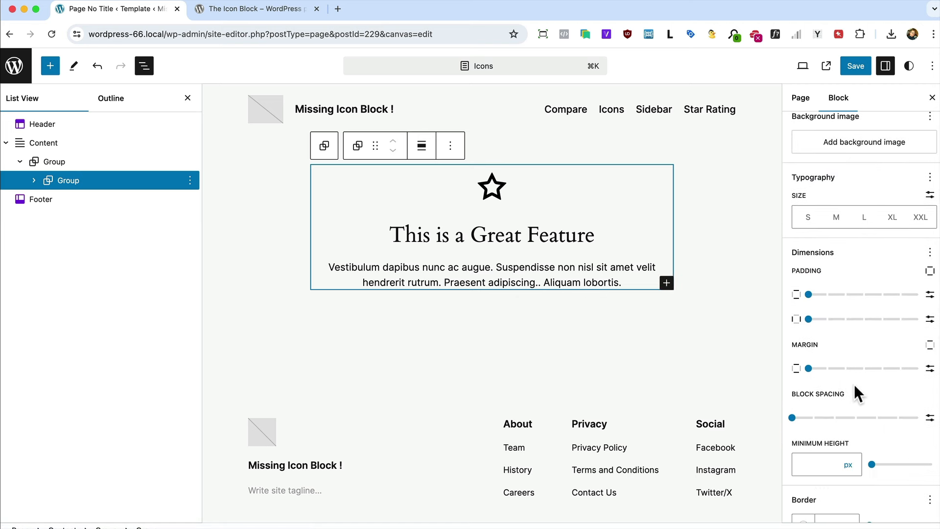
pyautogui.click(793, 419)
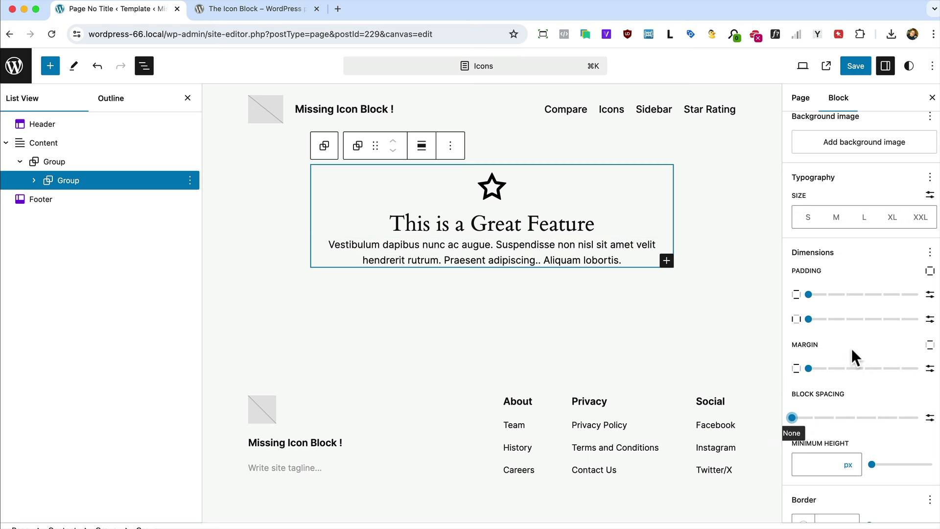
pyautogui.moveTo(810, 295); pyautogui.dragTo(845, 294)
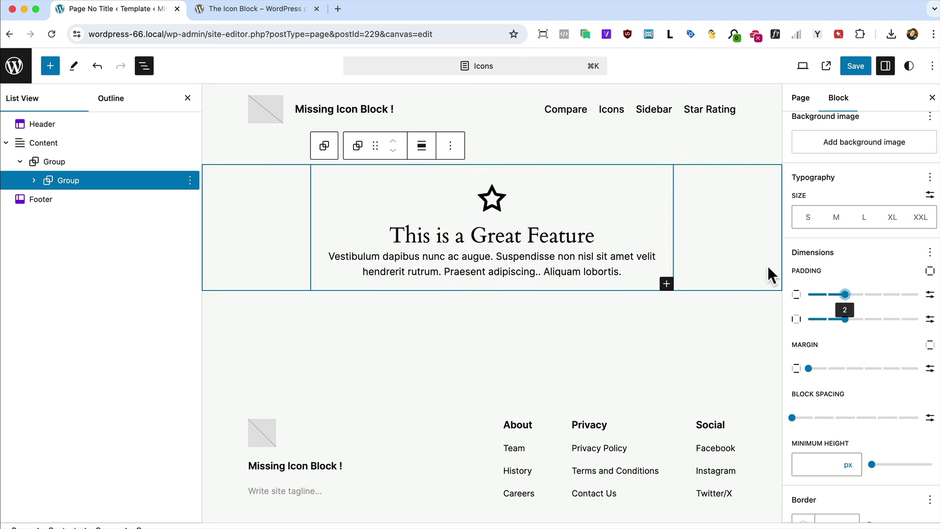
# Step: Give the inner Group the Accent (#CFCABE) background color and rounded corners
pyautogui.scroll(5, 863, 304)
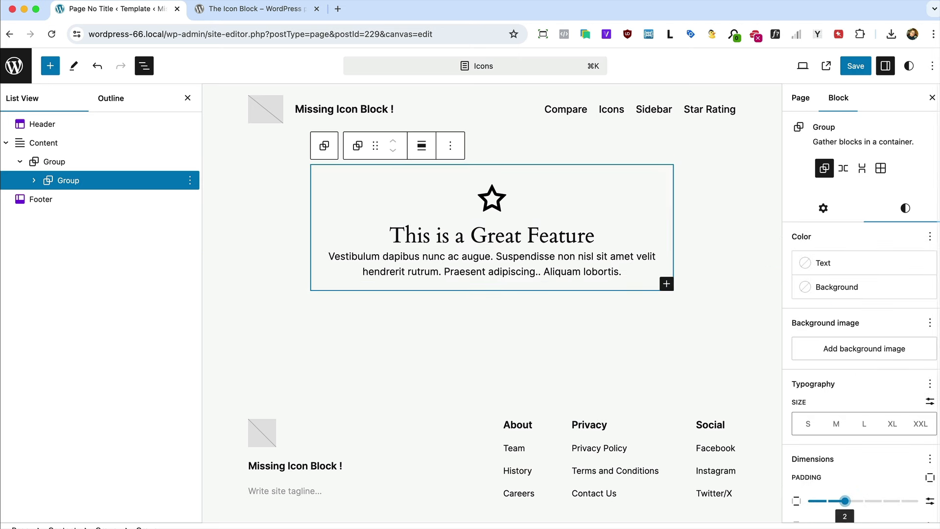
pyautogui.click(824, 284)
pyautogui.click(707, 444)
pyautogui.click(754, 421)
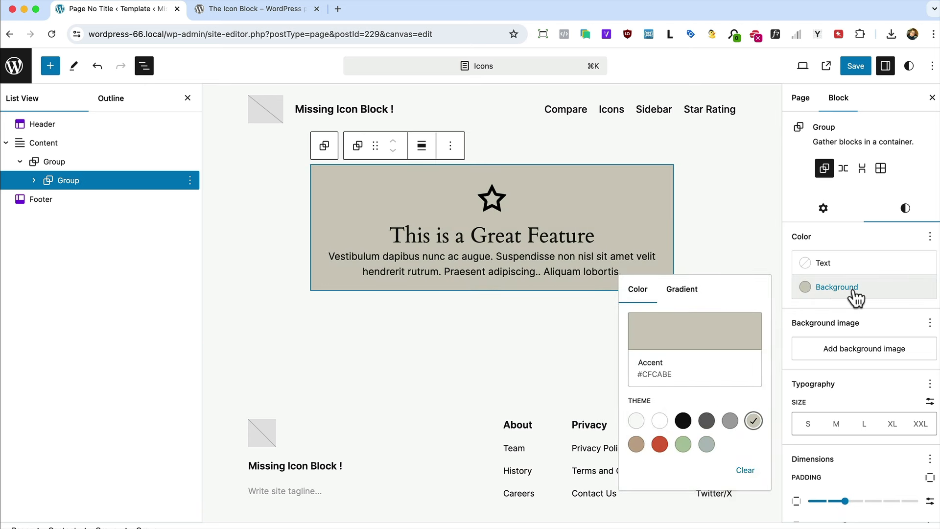
pyautogui.scroll(-5, 859, 316)
pyautogui.click(822, 490)
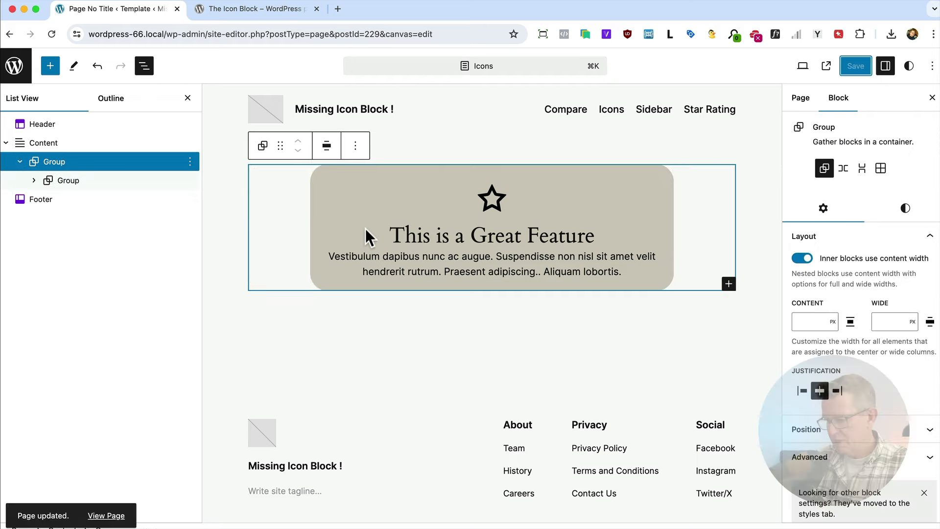
# Step: Switch to the other browser showing the site's front end and open its Icons page to view the feature box
pyautogui.press('super+Tab')
pyautogui.click(468, 261)
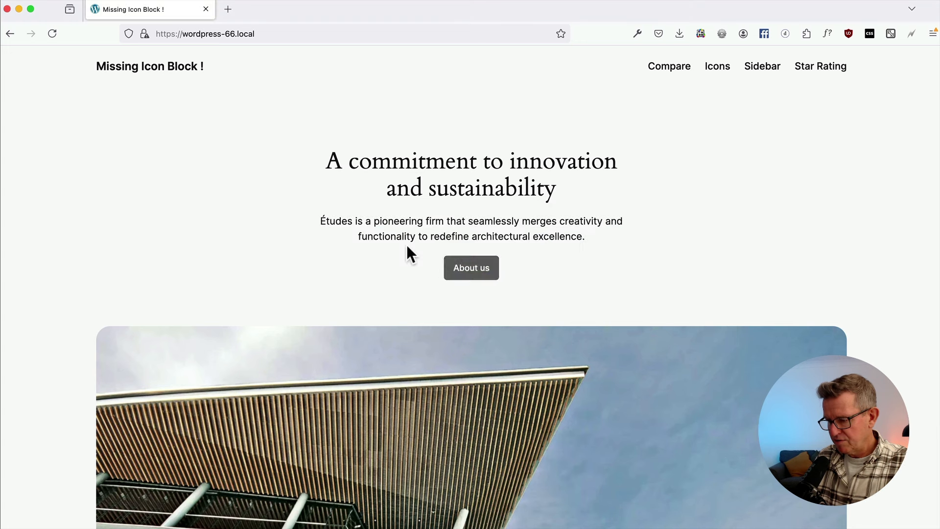
pyautogui.click(719, 73)
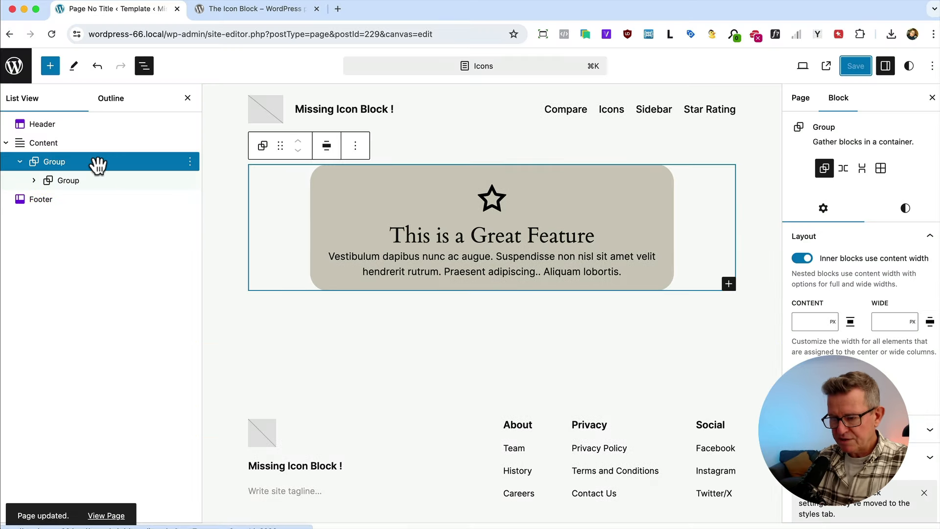
# Step: Insert a single-column Columns block before the outer Group and move that Group into the column
pyautogui.rightClick(97, 163)
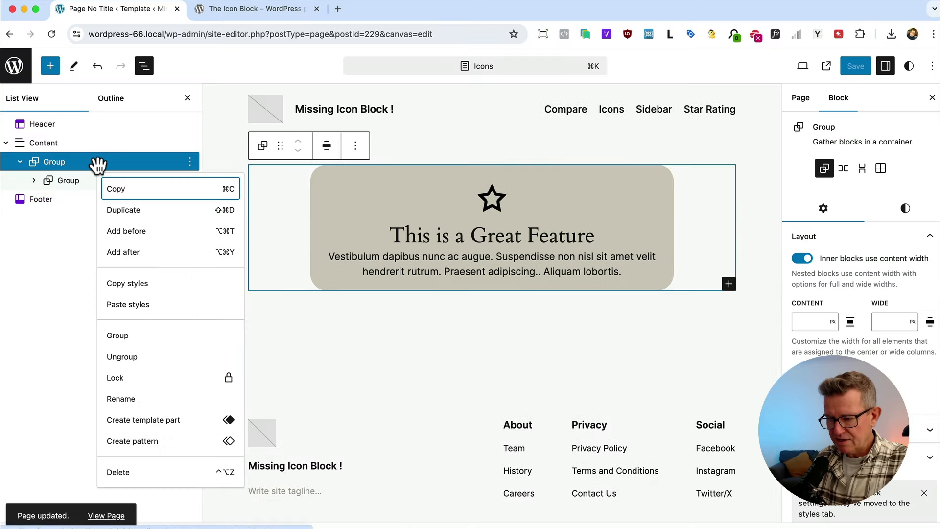
pyautogui.click(115, 231)
pyautogui.write('/col')
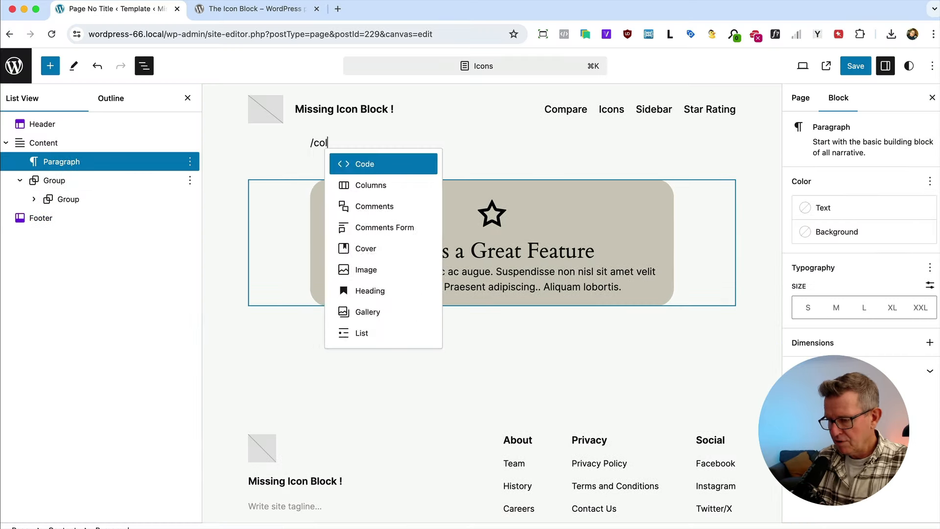
pyautogui.press('Return')
pyautogui.click(350, 201)
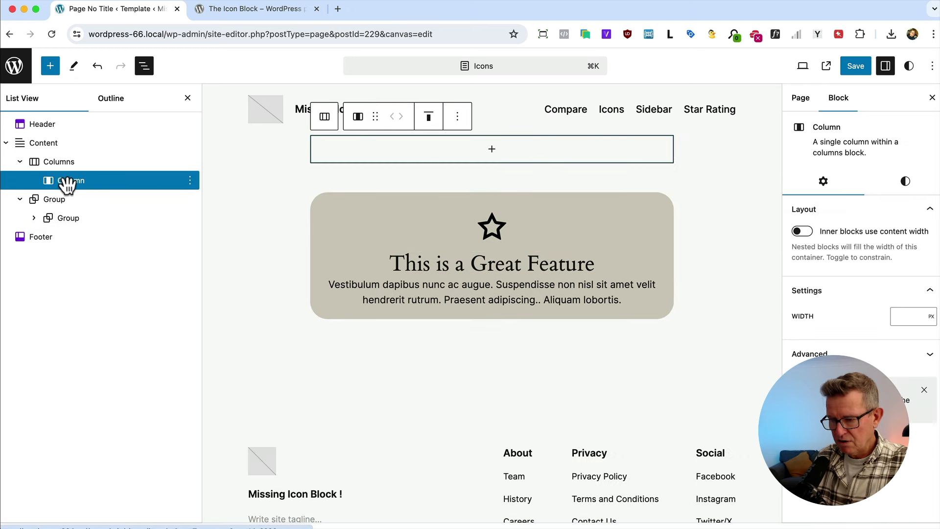
pyautogui.click(61, 199)
pyautogui.moveTo(60, 199)
pyautogui.mouseDown()
pyautogui.moveTo(76, 204)
pyautogui.moveTo(69, 184)
pyautogui.mouseUp()
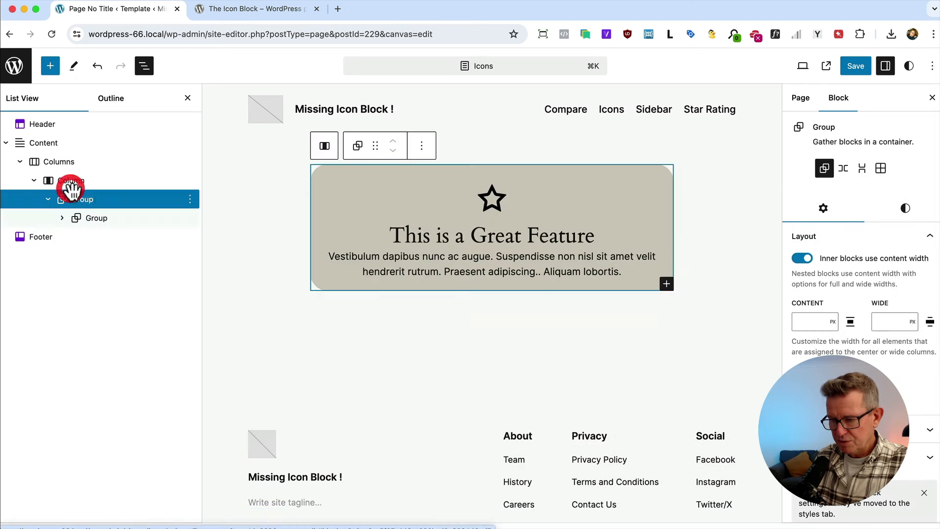
# Step: Duplicate the column holding the feature box twice to make three side-by-side feature boxes
pyautogui.click(70, 182)
pyautogui.press('super+shift+d')
pyautogui.press('super+shift+d')
pyautogui.click(70, 180)
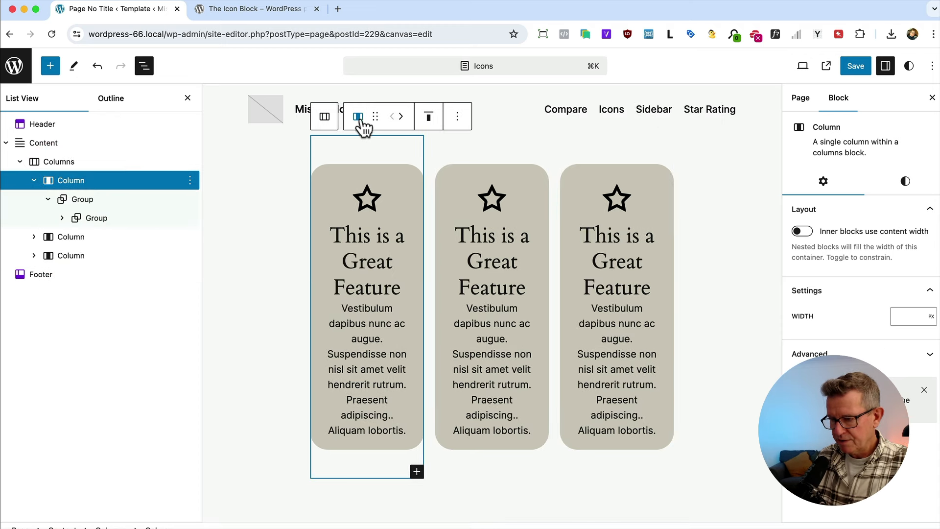
pyautogui.click(885, 65)
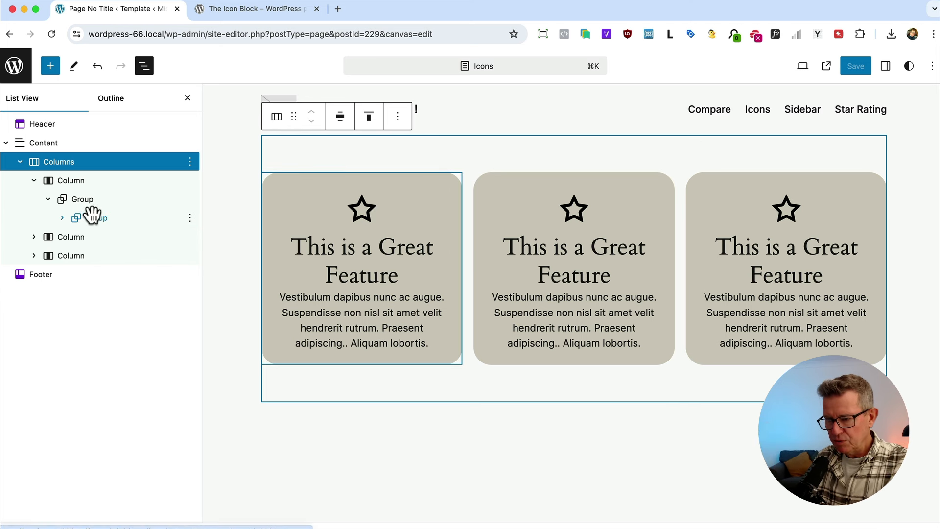
# Step: Delete the Columns block with the three feature boxes and set the empty Group to wide width
pyautogui.rightClick(79, 160)
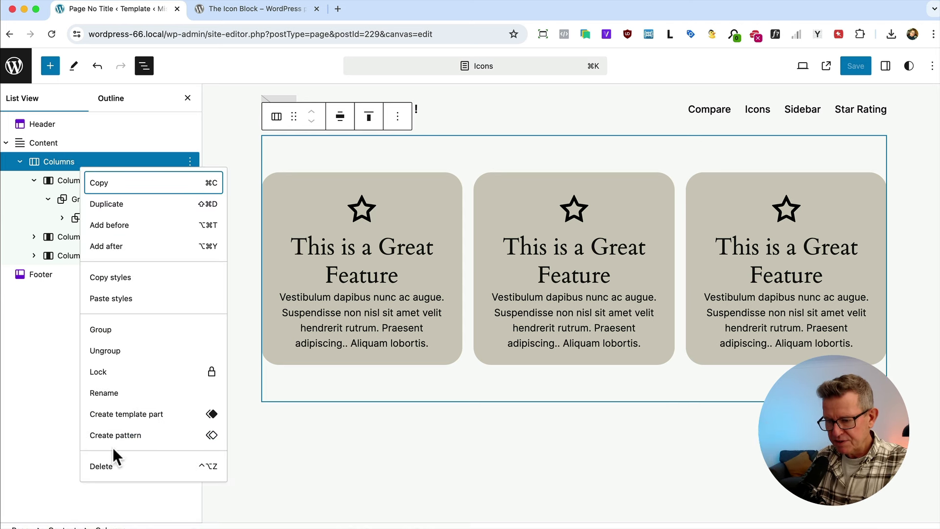
pyautogui.click(113, 466)
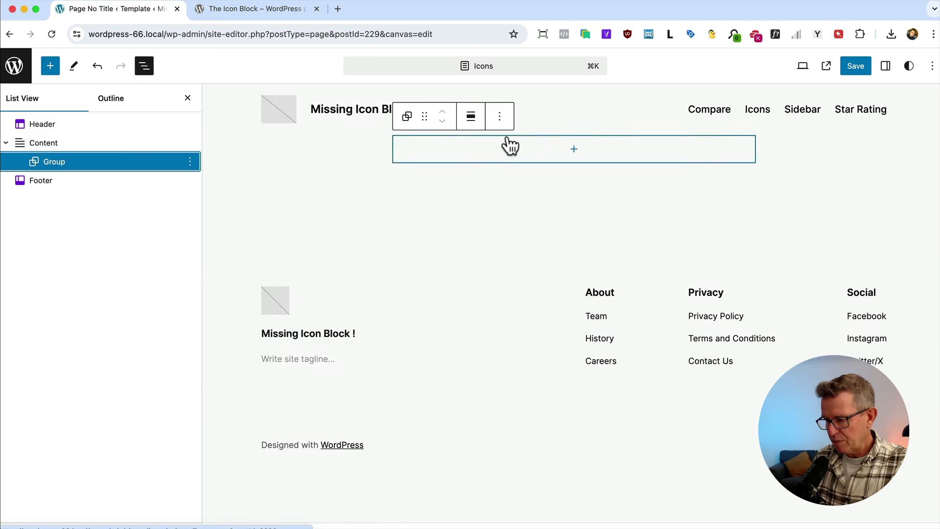
pyautogui.click(472, 118)
pyautogui.click(500, 182)
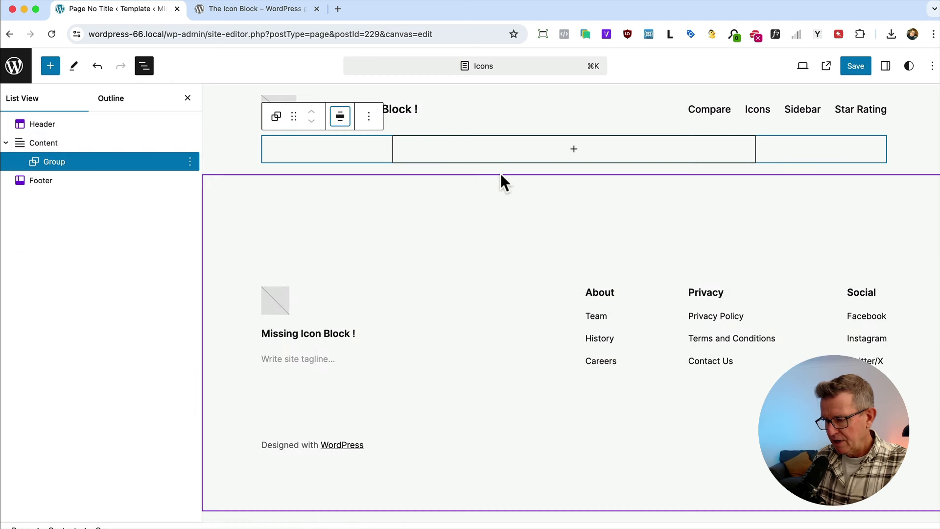
# Step: Insert a Row block inside the empty Group
pyautogui.click(582, 157)
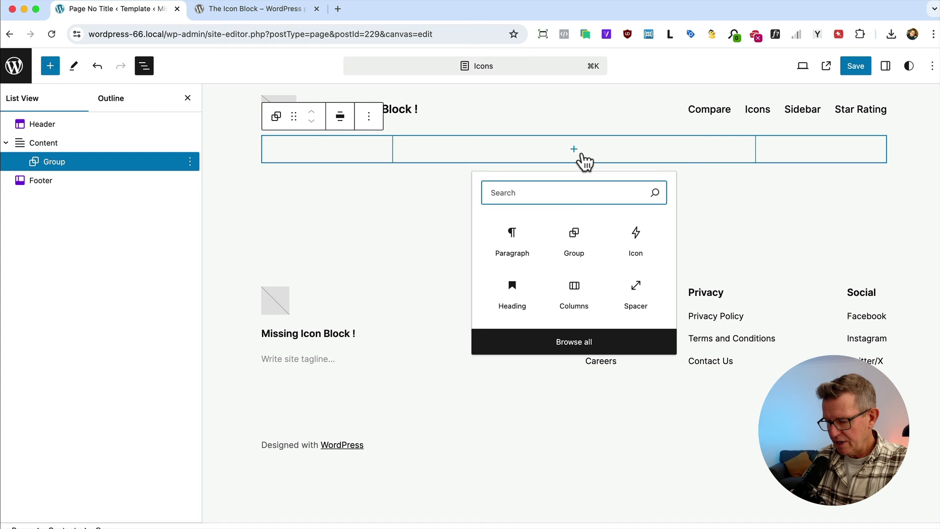
pyautogui.write('row')
pyautogui.click(512, 242)
# Step: Add an Icon block to the Row and insert the outlined star from the icon library
pyautogui.click(473, 149)
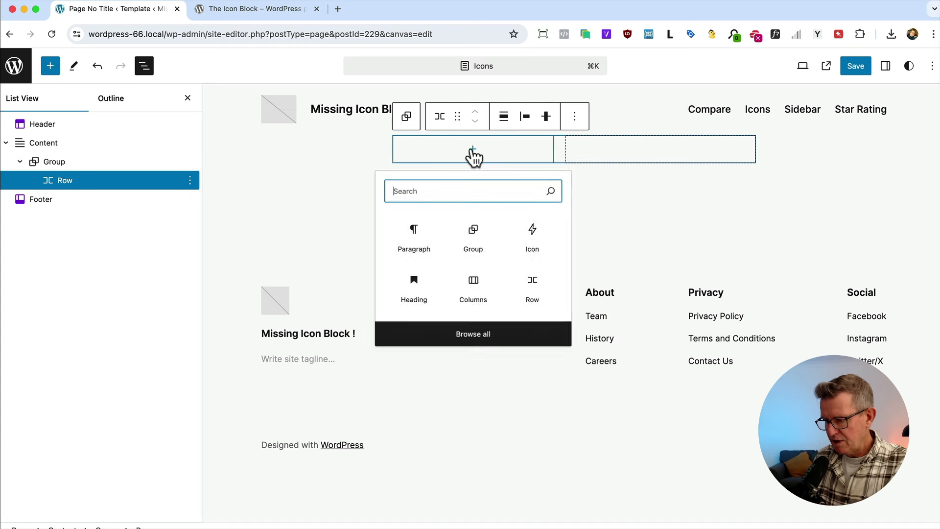
pyautogui.click(528, 250)
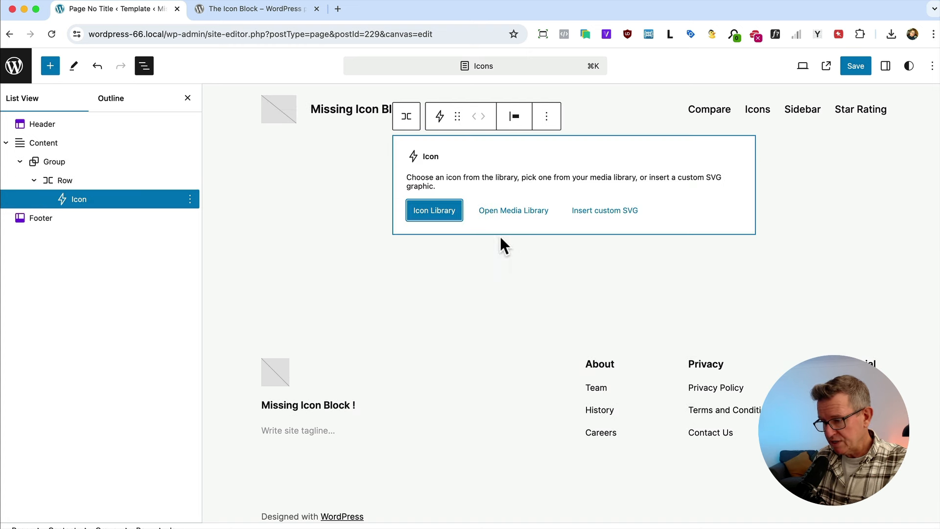
pyautogui.click(435, 210)
pyautogui.write('st')
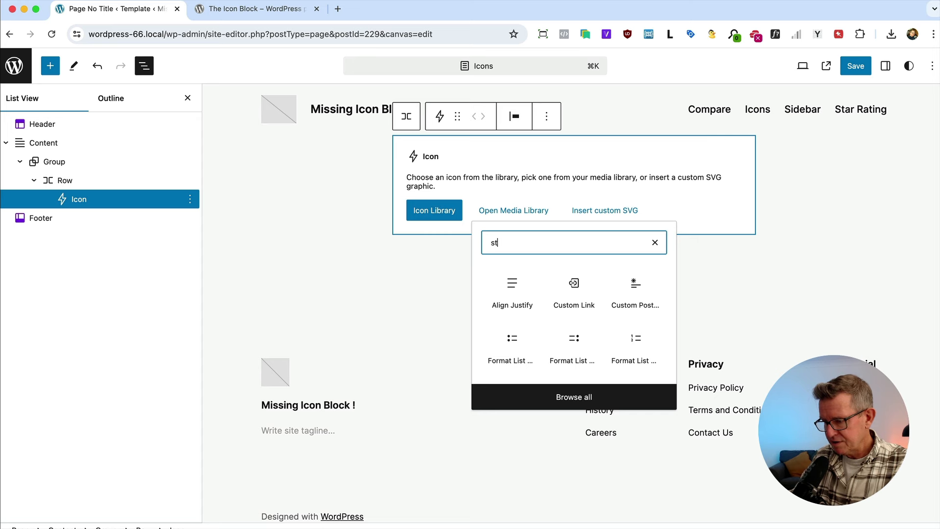
pyautogui.write('ar')
pyautogui.click(554, 293)
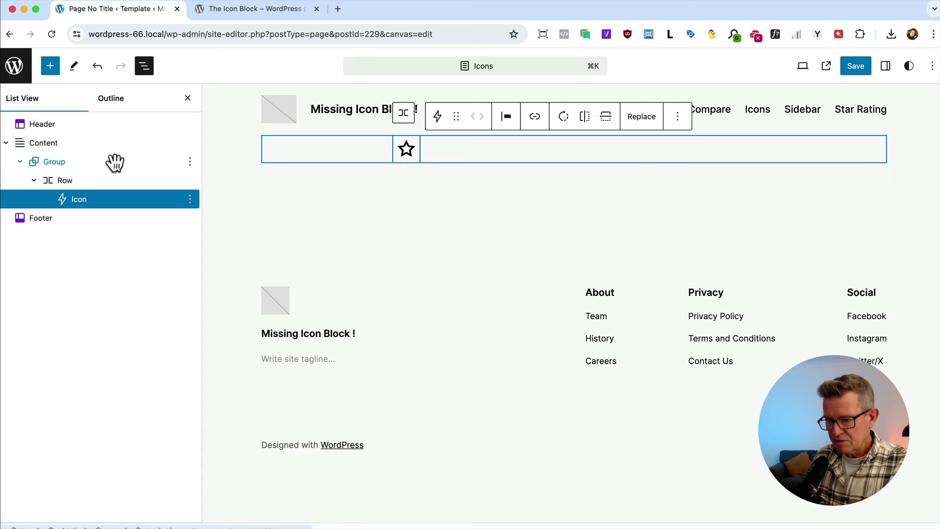
# Step: Add vertical spacing above and below the content of the outer Group
pyautogui.click(116, 161)
pyautogui.click(886, 69)
pyautogui.moveTo(813, 502); pyautogui.dragTo(883, 520)
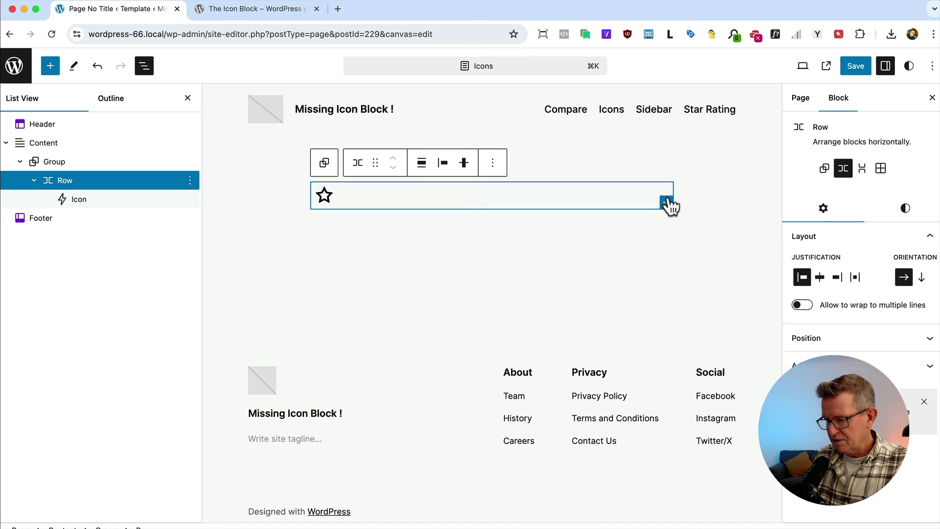
# Step: Beside the star icon in the Row, add the level 2 heading "A Fab Feature !" and a paragraph of Latin placeholder text
pyautogui.click(668, 203)
pyautogui.click(697, 331)
pyautogui.write('A Fa')
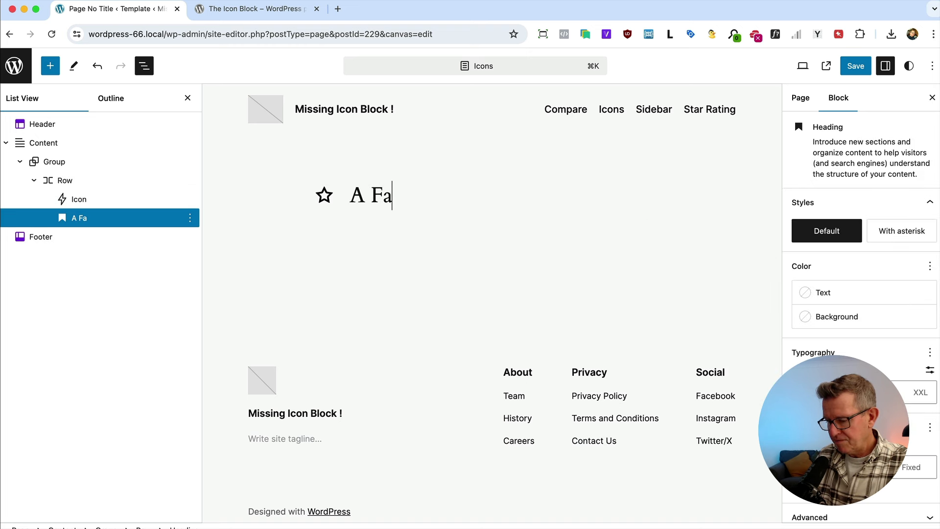
pyautogui.write('b Feature !')
pyautogui.press('Return')
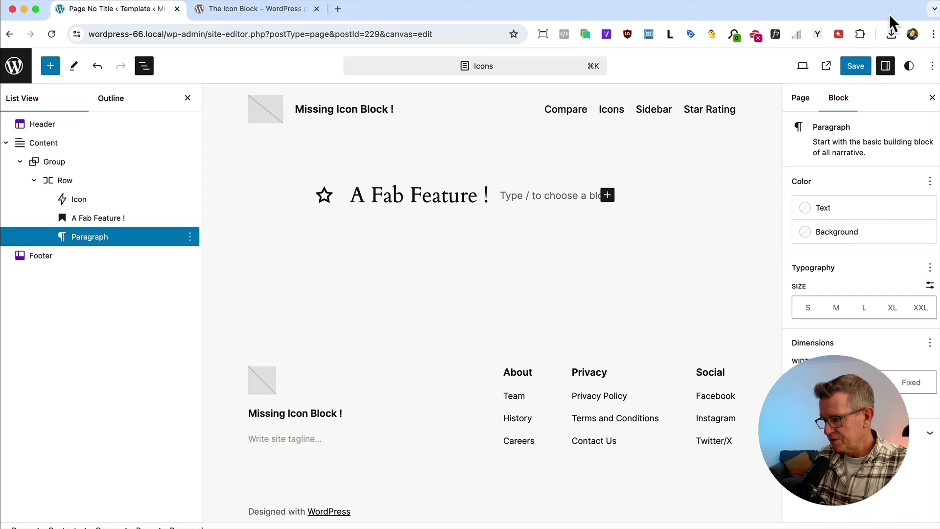
pyautogui.click(817, 35)
pyautogui.click(804, 93)
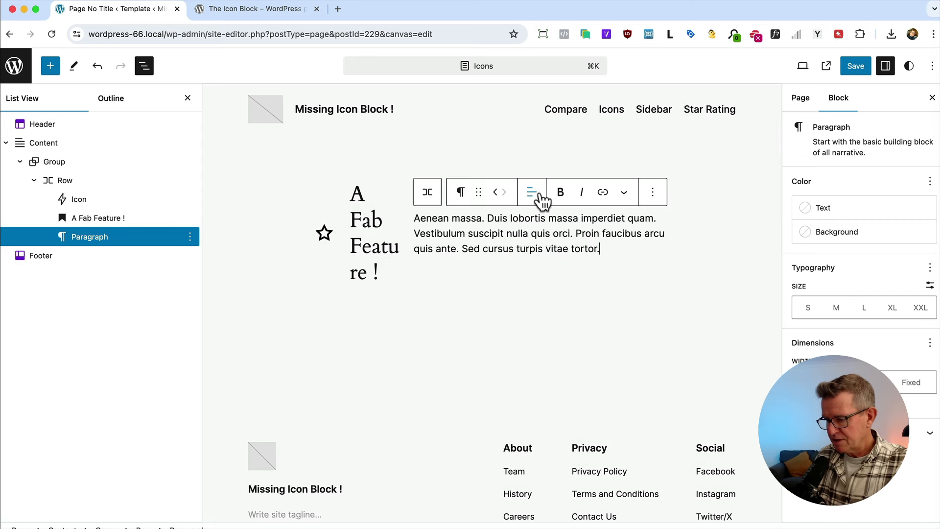
# Step: Group the "A Fab Feature !" heading and the paragraph so they stack next to the icon
pyautogui.click(131, 219)
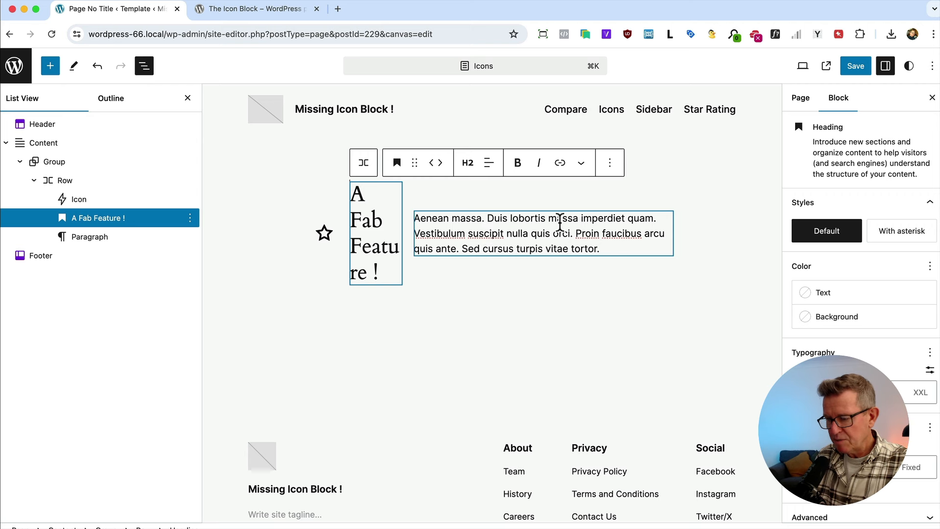
pyautogui.keyDown('shift'); pyautogui.click(110, 236); pyautogui.keyUp('shift')
pyautogui.rightClick(109, 237)
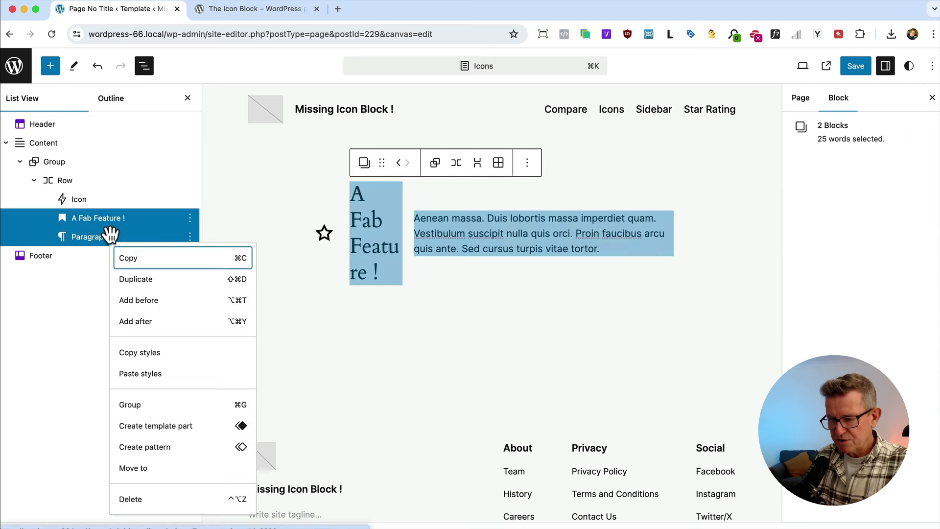
pyautogui.click(139, 409)
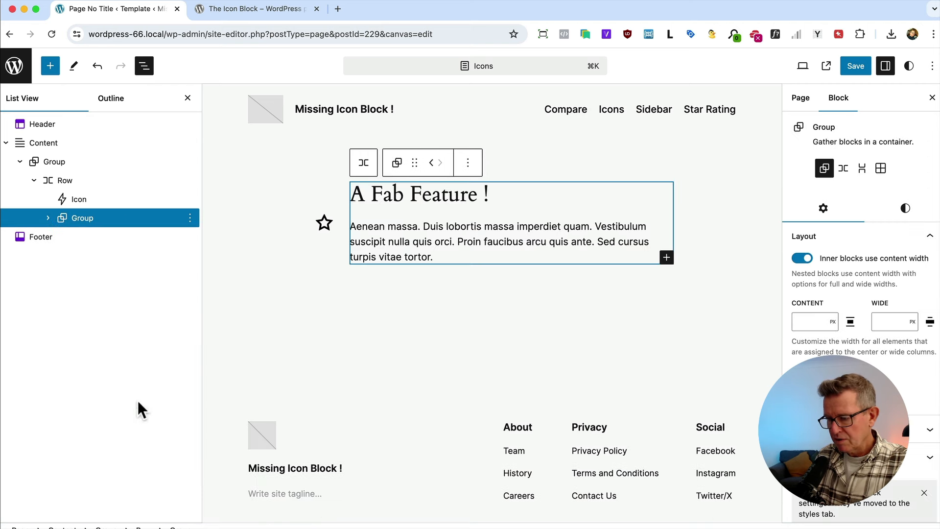
# Step: Set the width of the star icon in the Row to 80 px
pyautogui.click(325, 224)
pyautogui.click(808, 307)
pyautogui.write('100')
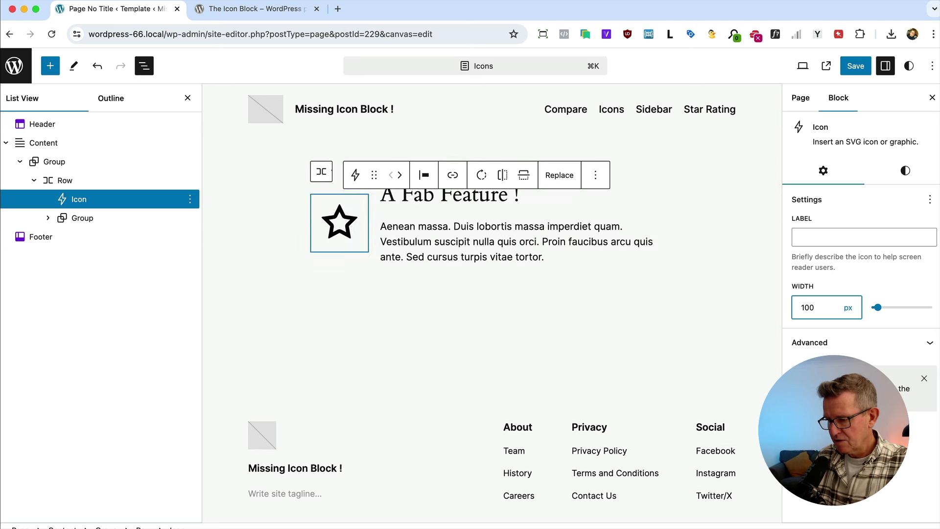
pyautogui.press('BackSpace')
pyautogui.press('BackSpace')
pyautogui.press('BackSpace')
pyautogui.write('80')
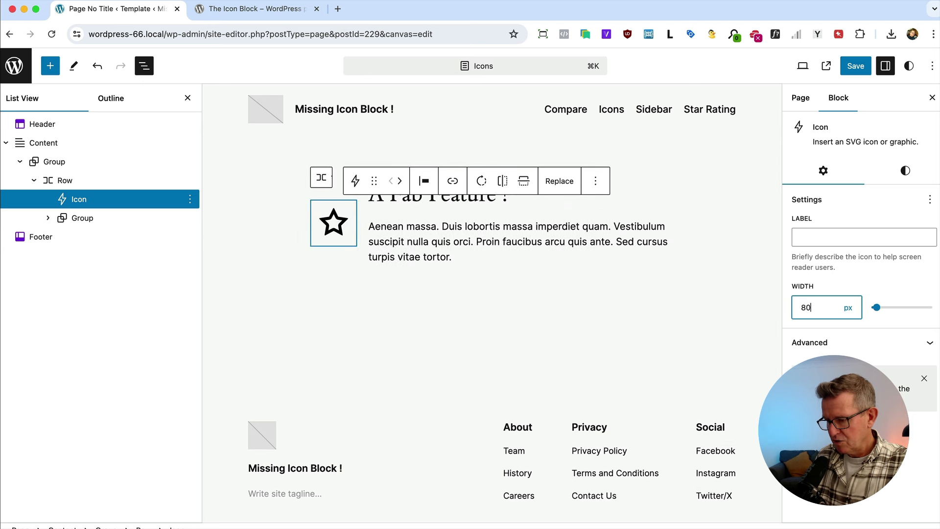
# Step: Align the feature Row's contents to the top and enable the Top toolbar view in the editor
pyautogui.click(68, 185)
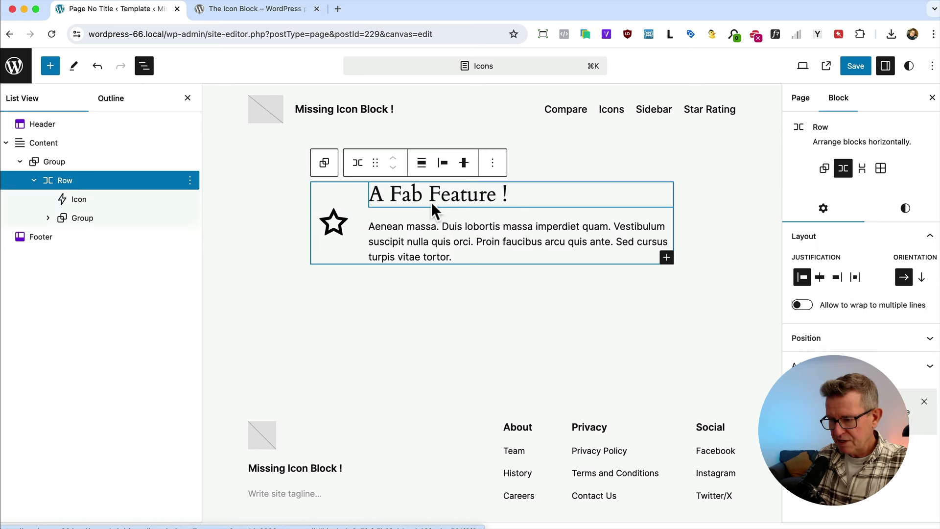
pyautogui.click(463, 164)
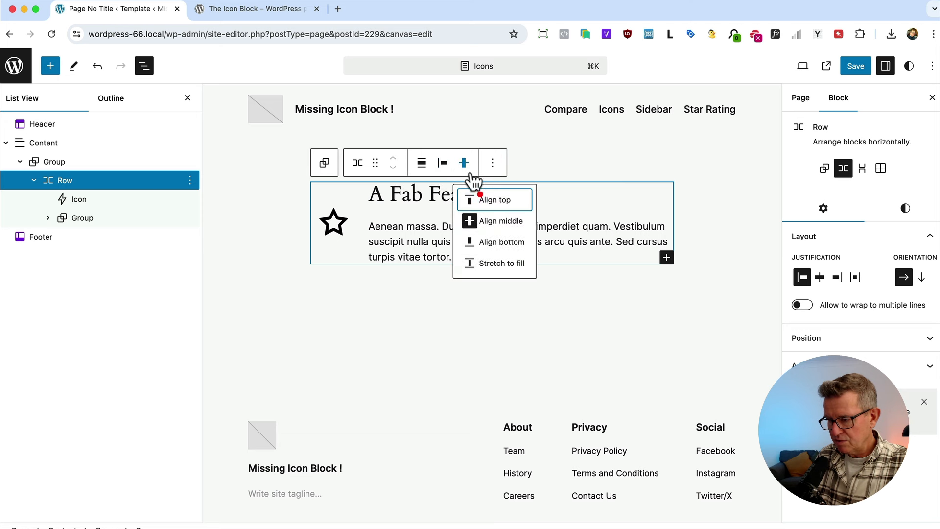
pyautogui.click(480, 199)
pyautogui.click(932, 66)
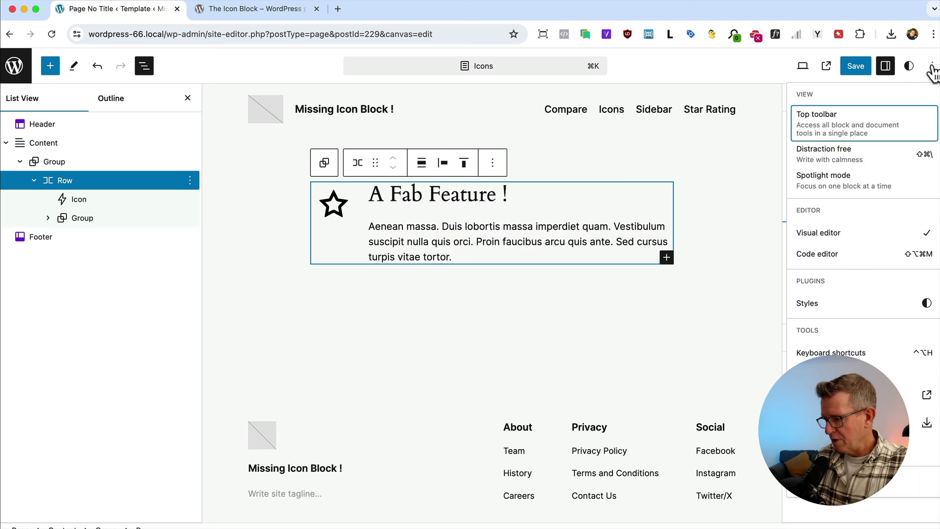
pyautogui.click(827, 135)
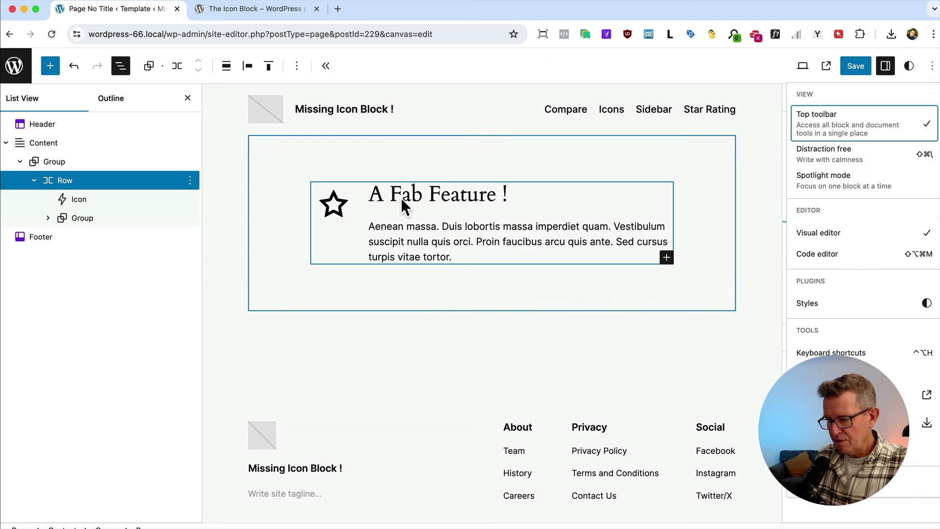
# Step: Set the vertical margin of the feature Row to 2
pyautogui.click(75, 182)
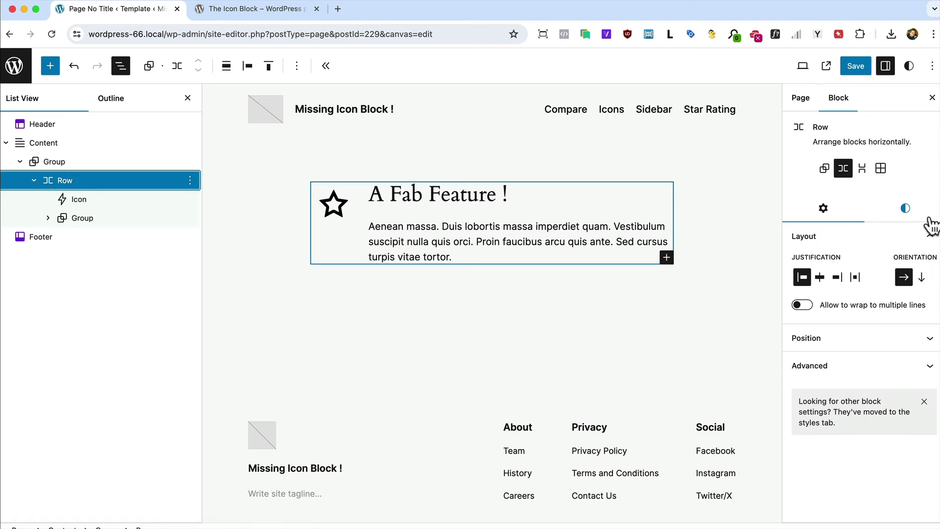
pyautogui.click(905, 208)
pyautogui.scroll(-4, 825, 441)
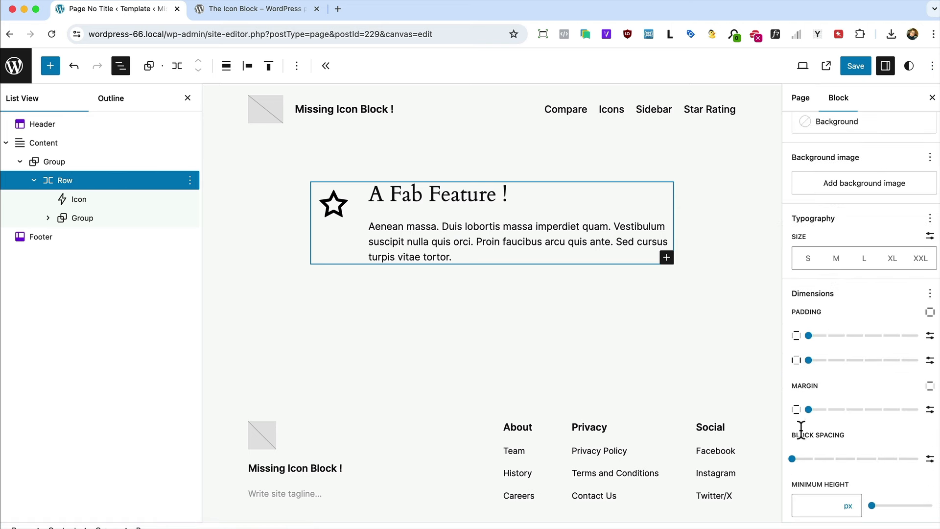
pyautogui.moveTo(809, 410); pyautogui.dragTo(845, 409)
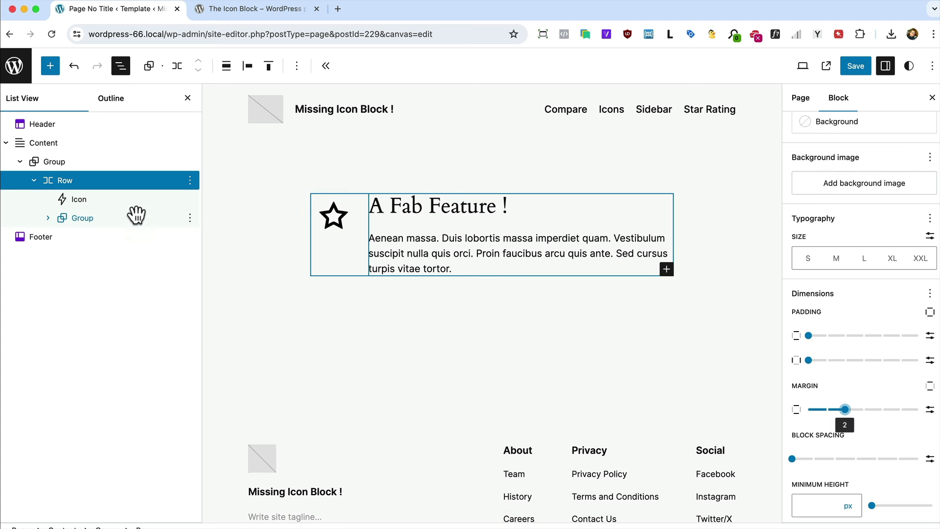
# Step: Duplicate the feature Row twice, and undo both copies
pyautogui.click(114, 185)
pyautogui.press('super+shift+d')
pyautogui.press('super+shift+d')
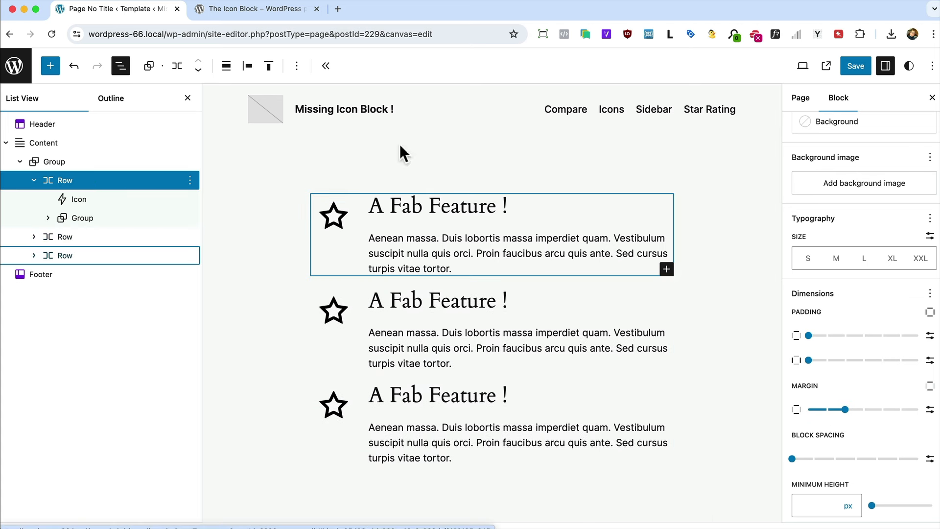
pyautogui.press('super+z')
pyautogui.press('super+z')
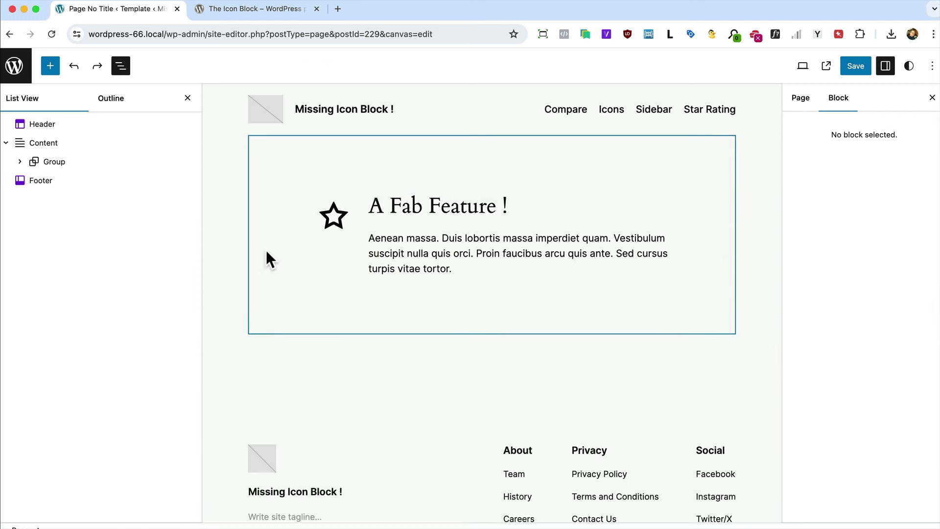
# Step: Reduce the block spacing of the inner Group holding the heading and paragraph, using a custom pixel value
pyautogui.click(354, 228)
pyautogui.click(389, 216)
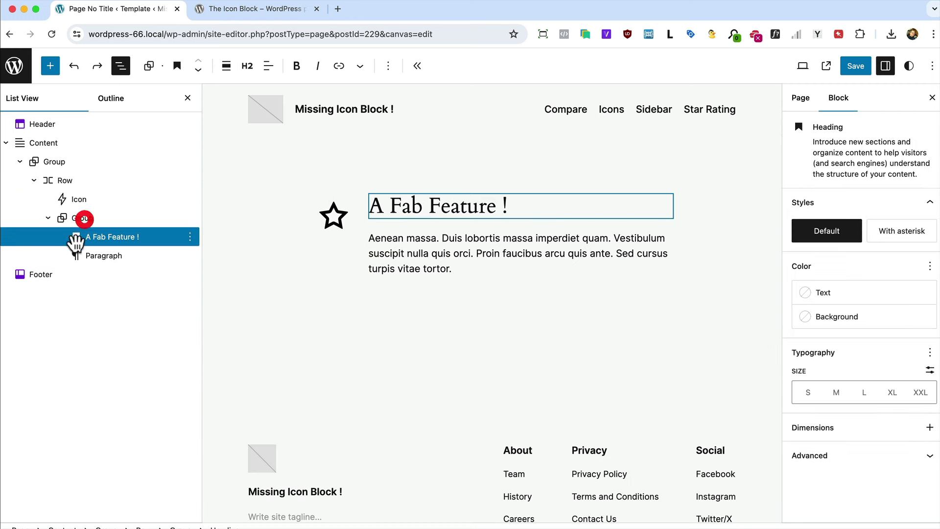
pyautogui.click(82, 218)
pyautogui.click(905, 208)
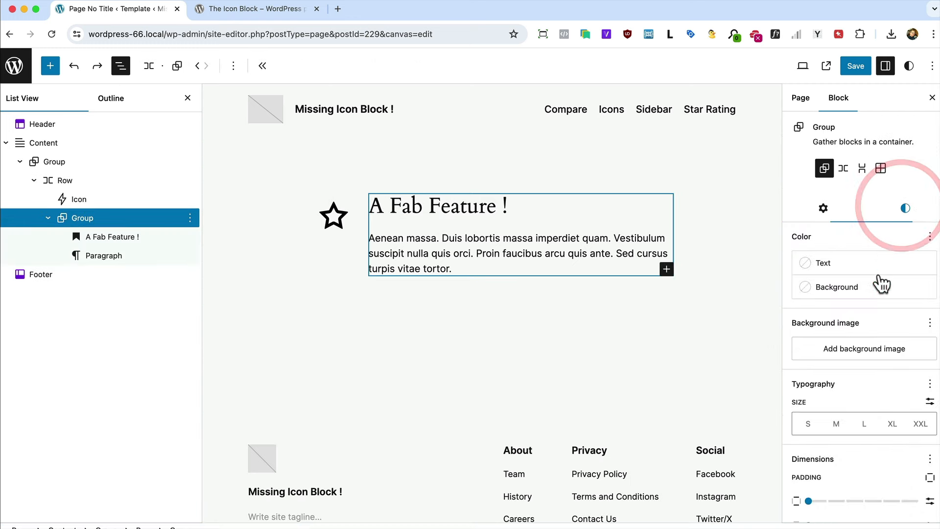
pyautogui.scroll(-2, 815, 474)
pyautogui.scroll(-1, 816, 474)
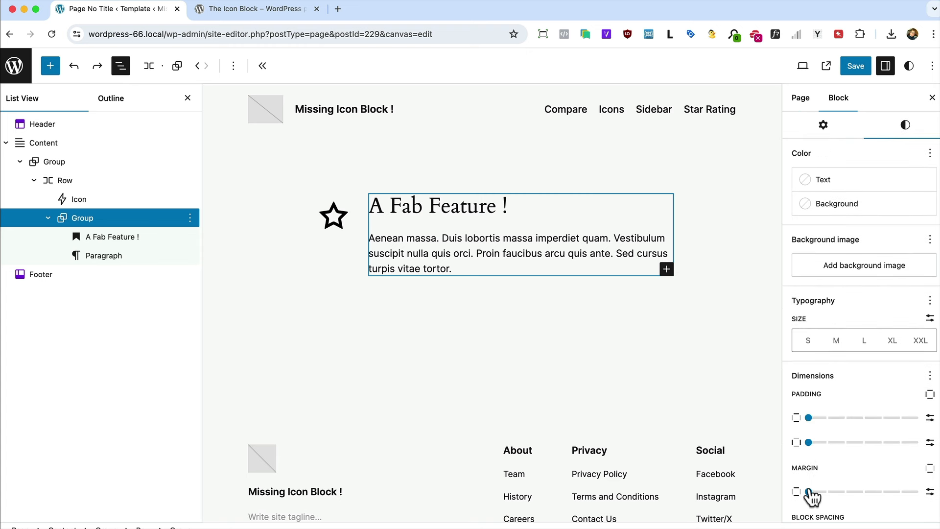
pyautogui.scroll(-3, 817, 485)
pyautogui.moveTo(794, 465); pyautogui.dragTo(798, 467)
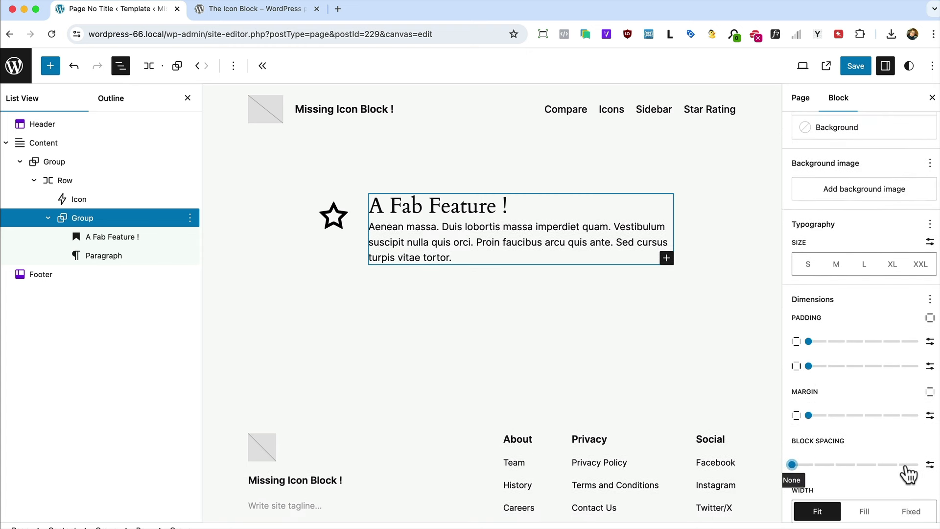
pyautogui.click(930, 465)
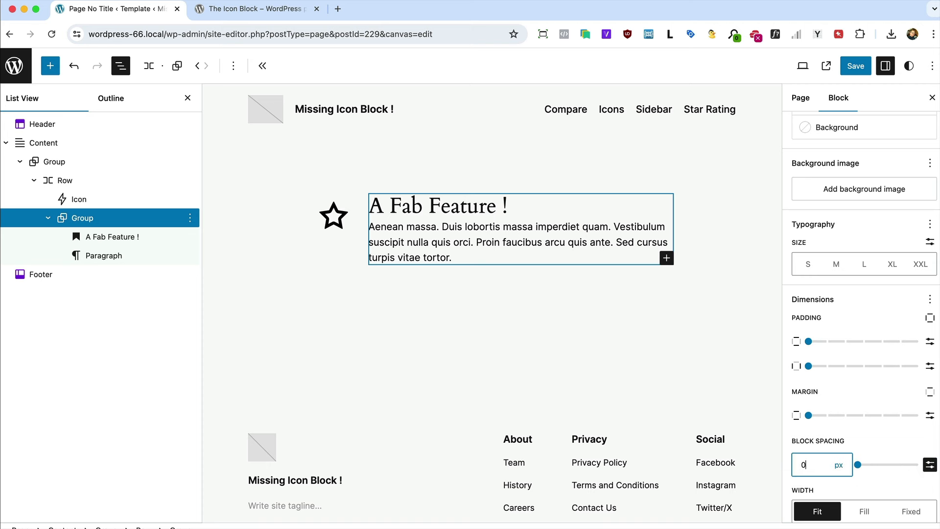
# Step: Set the vertical margin of the feature Row to 3
pyautogui.click(64, 180)
pyautogui.click(905, 207)
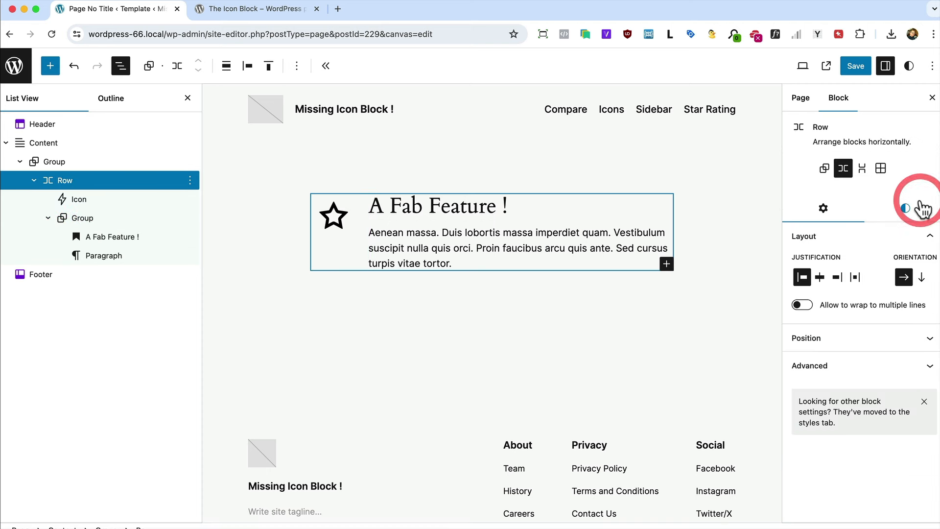
pyautogui.scroll(-3, 814, 500)
pyautogui.moveTo(809, 464); pyautogui.dragTo(865, 464)
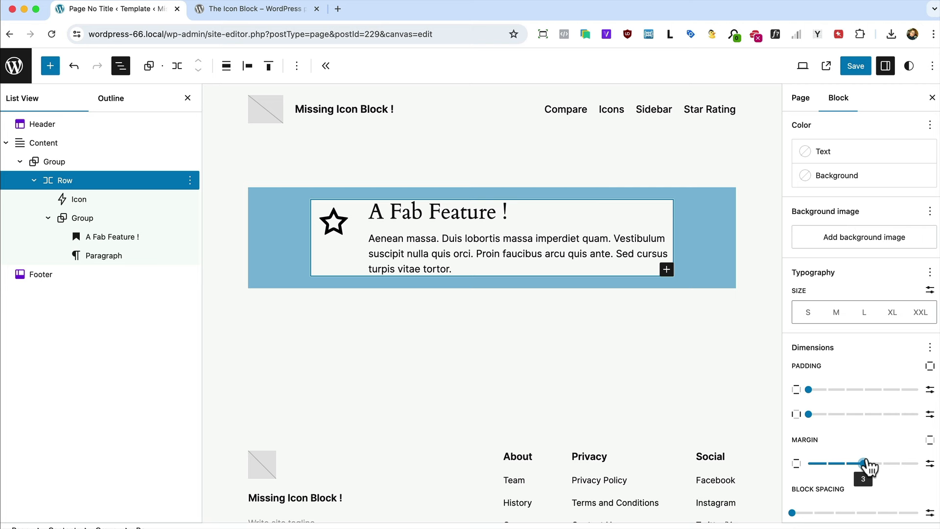
# Step: Duplicate the feature Row twice to stack three features, and save the page
pyautogui.click(856, 66)
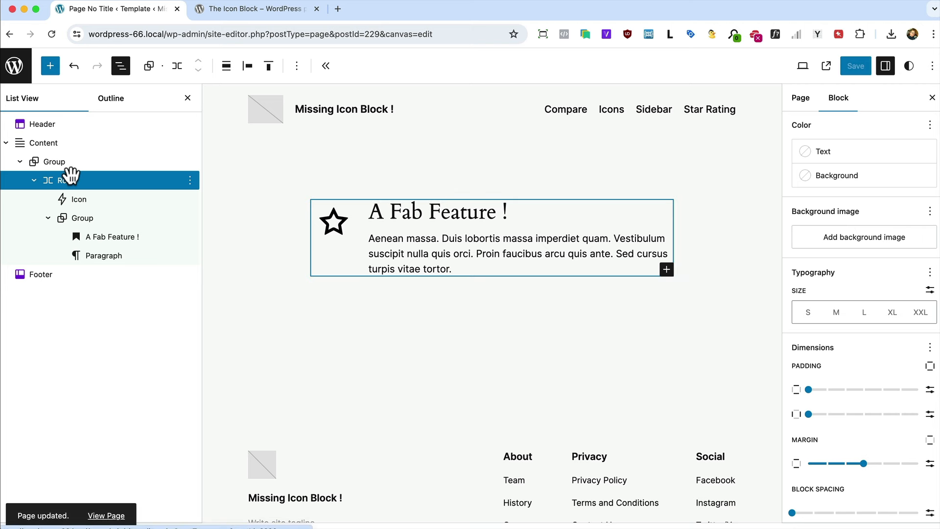
pyautogui.press('super+shift+d')
pyautogui.press('super+shift+d')
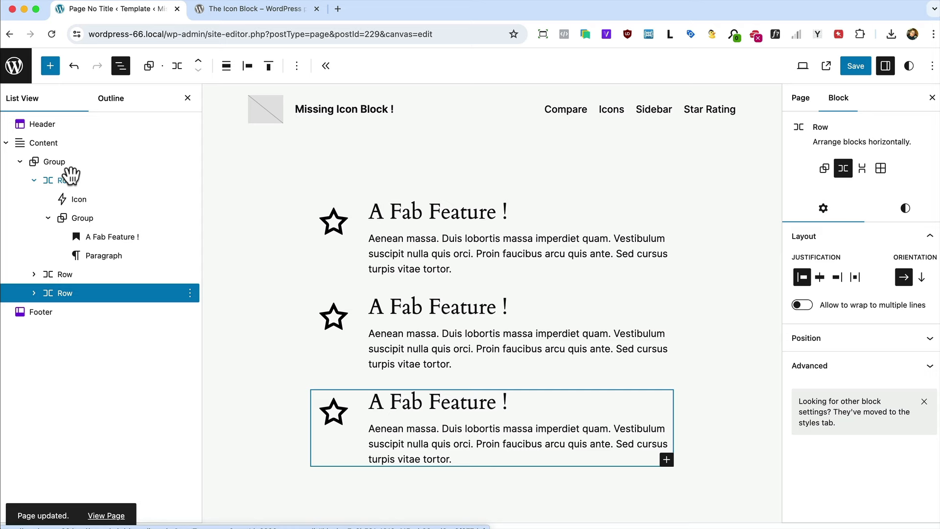
pyautogui.click(856, 66)
# Step: Switch to Firefox and reload the published Icons page to check the stacked feature rows
pyautogui.press('super+Tab')
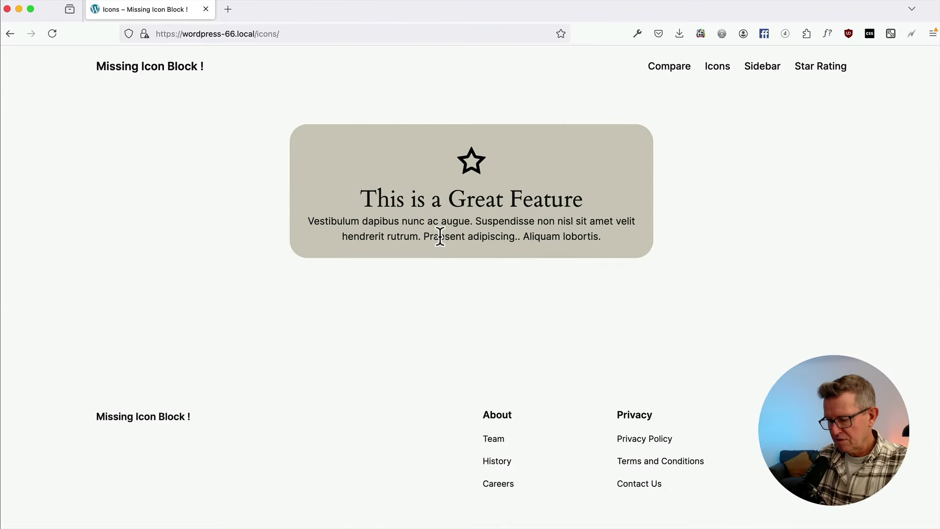
pyautogui.press('super+r')
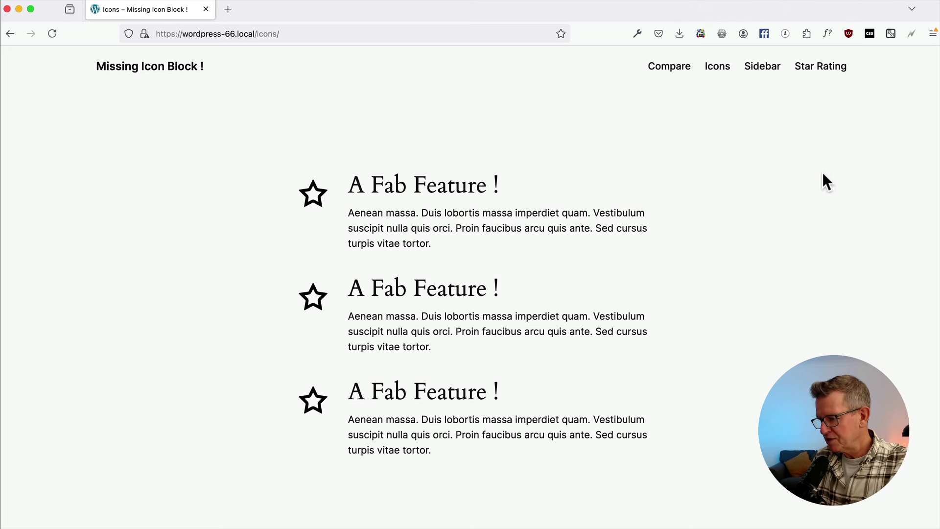
# Step: View the Compare page on the front end and check its icon table at phone and desktop widths in responsive mode
pyautogui.click(667, 67)
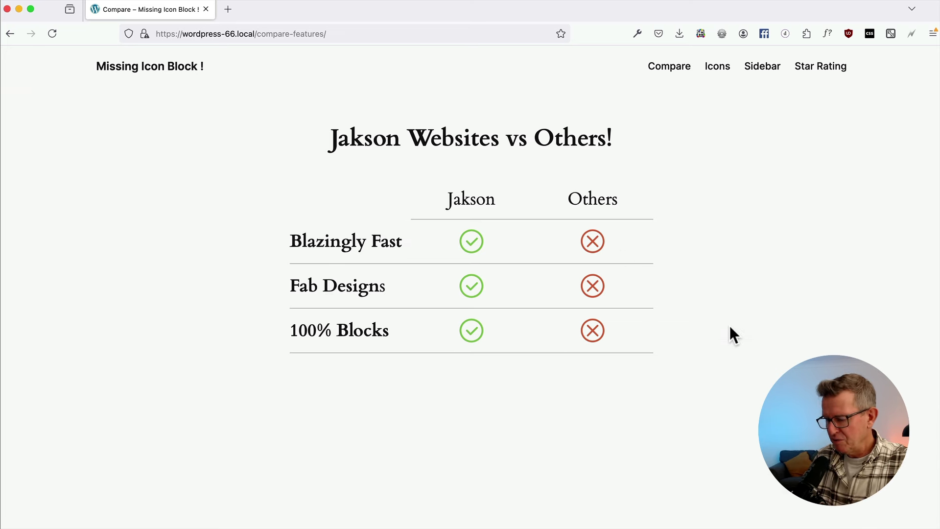
pyautogui.press('super+alt+m')
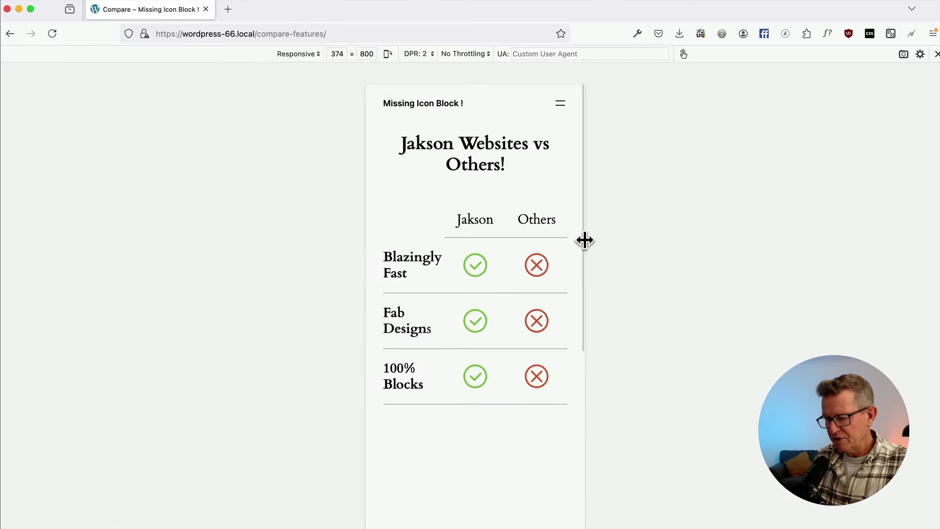
pyautogui.moveTo(585, 240); pyautogui.dragTo(843, 234)
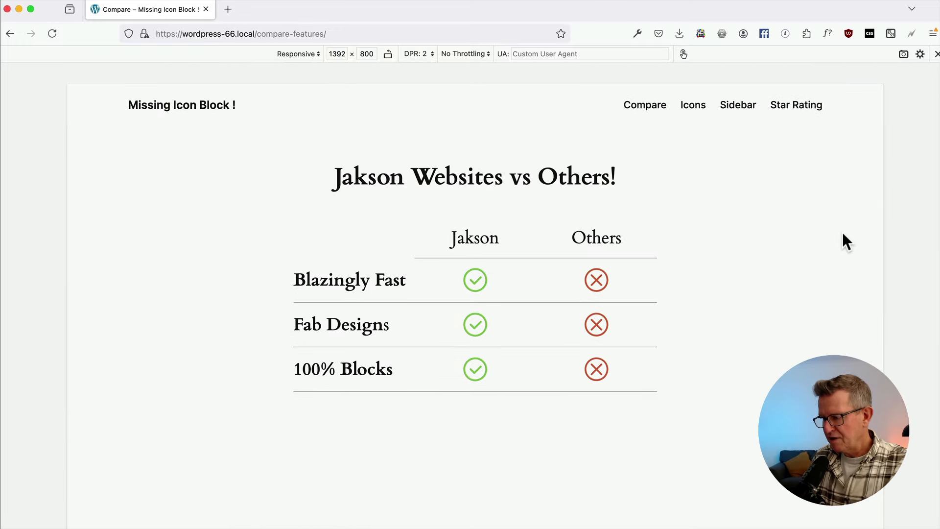
# Step: Open the Sidebar page and test the tent, campfire, caravan and site icon links that jump to their sections
pyautogui.click(737, 111)
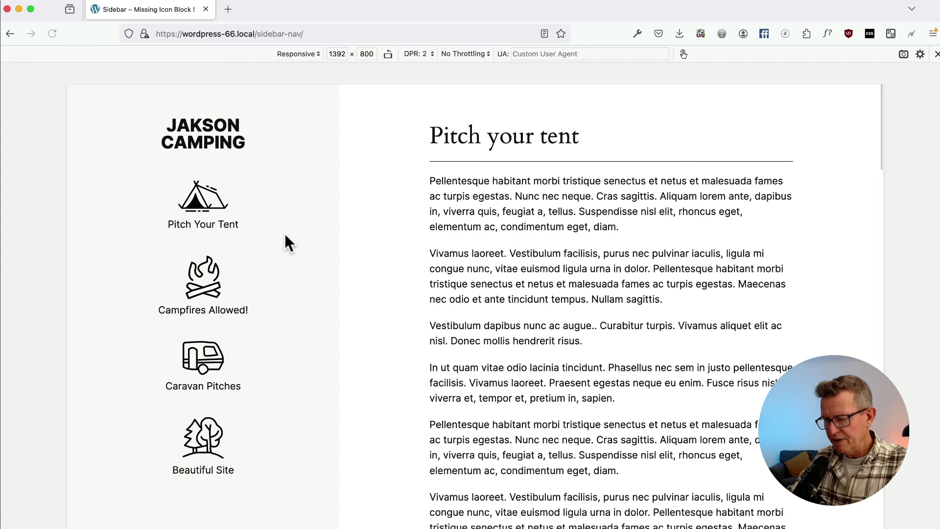
pyautogui.click(203, 196)
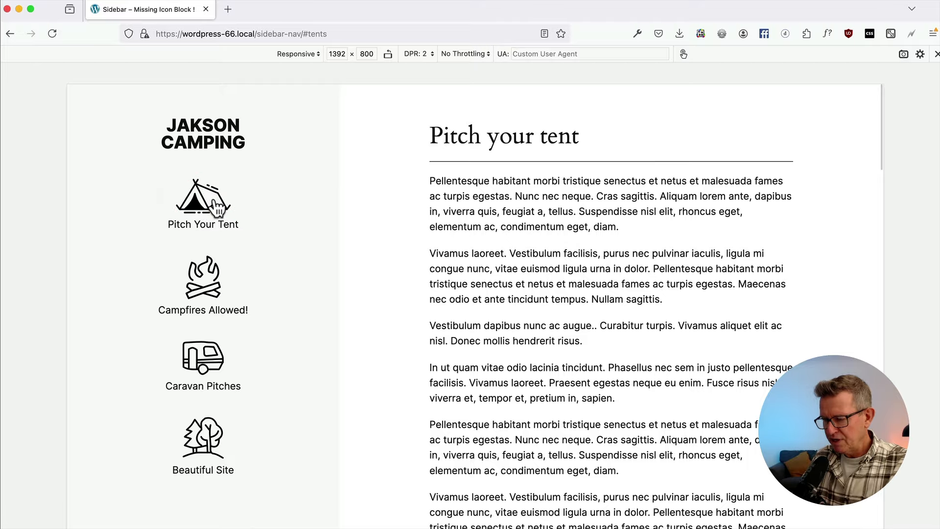
pyautogui.click(209, 265)
pyautogui.click(204, 360)
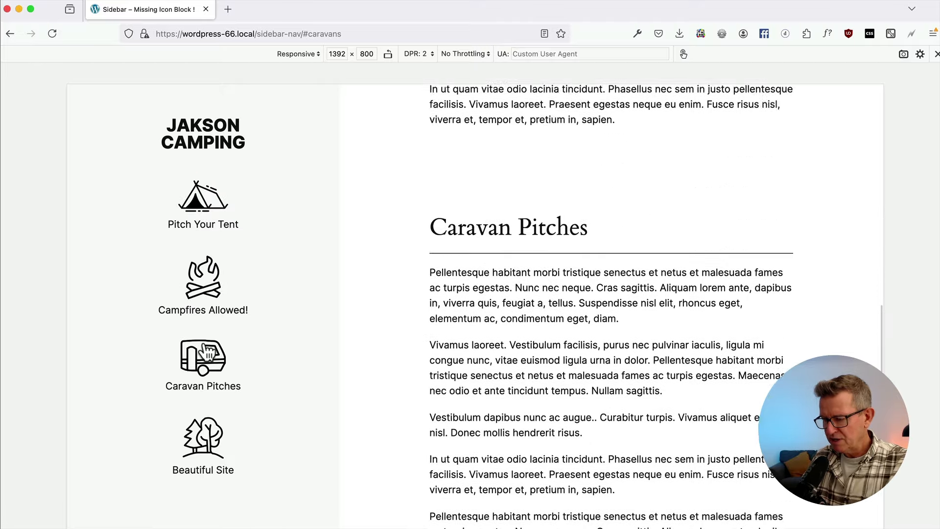
pyautogui.click(205, 431)
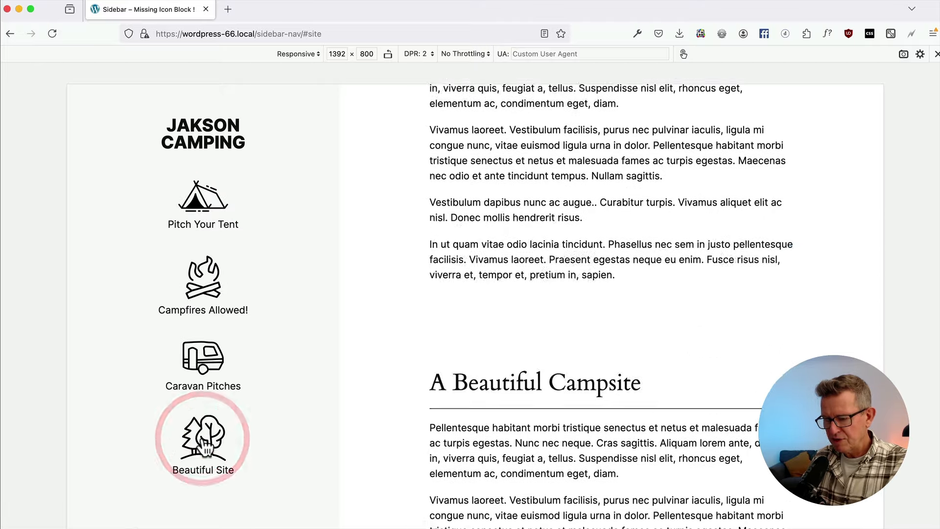
pyautogui.click(206, 226)
pyautogui.click(200, 306)
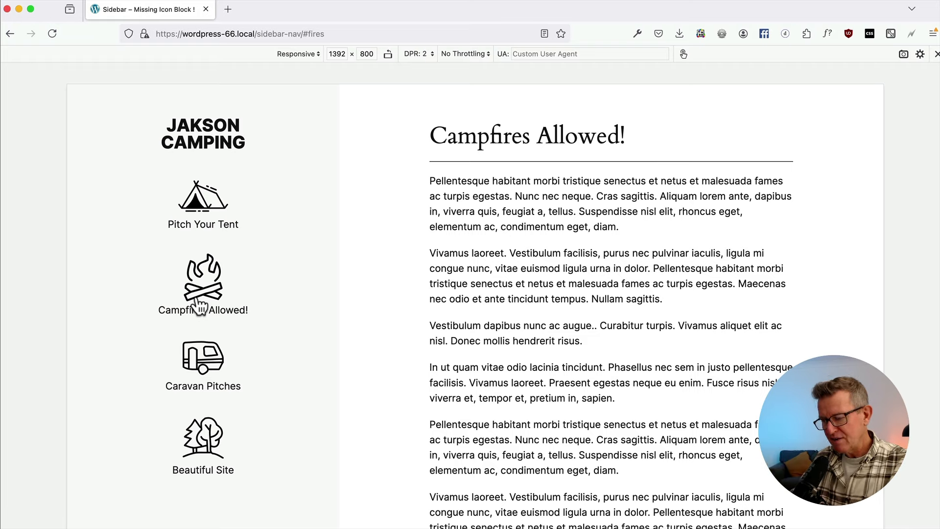
pyautogui.click(11, 35)
pyautogui.click(10, 35)
# Step: Switch back to Chrome and open the Star Rating page for editing from the site's page list
pyautogui.press('super+Tab')
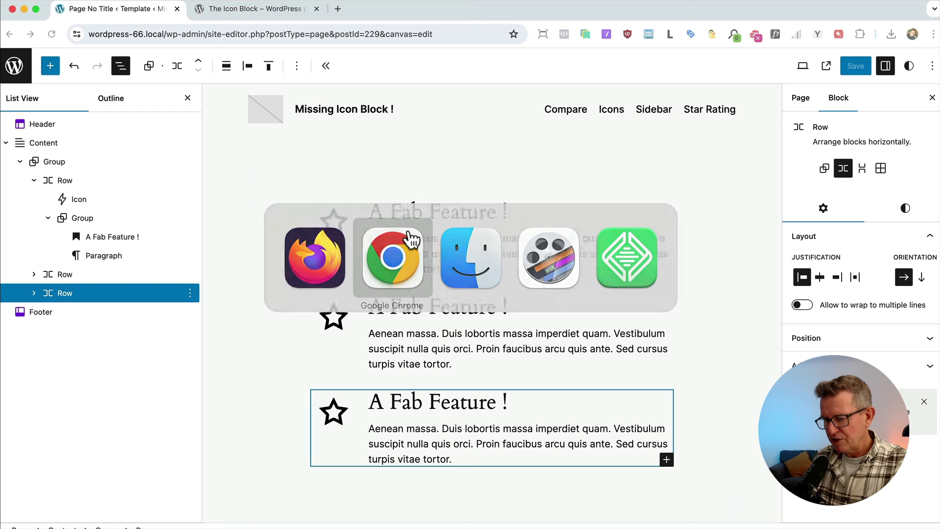
pyautogui.click(22, 65)
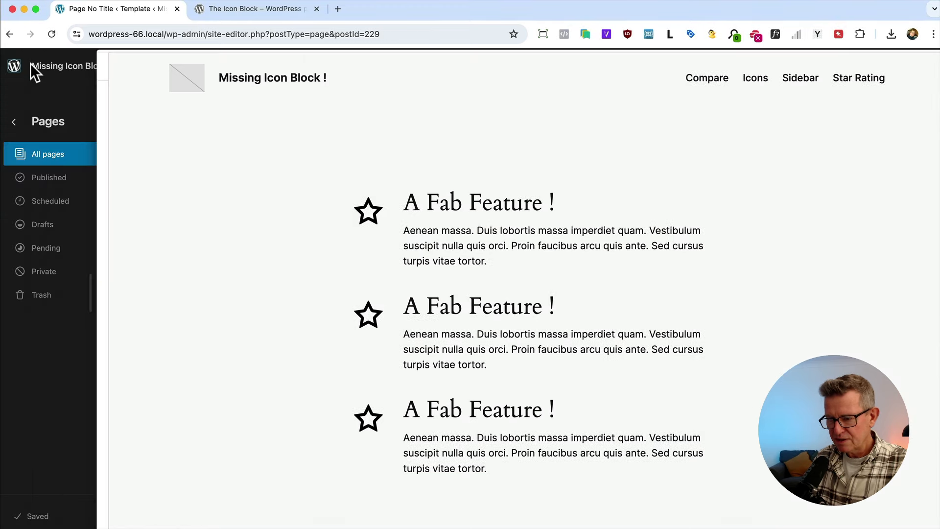
pyautogui.click(294, 165)
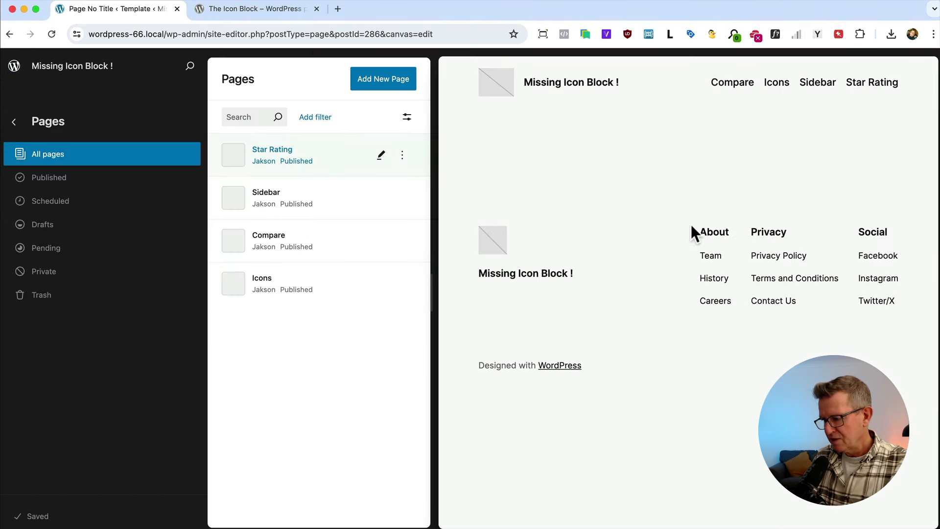
pyautogui.click(424, 183)
# Step: Insert the "Star Rating 4.5" pattern into the page and duplicate its Row
pyautogui.click(43, 66)
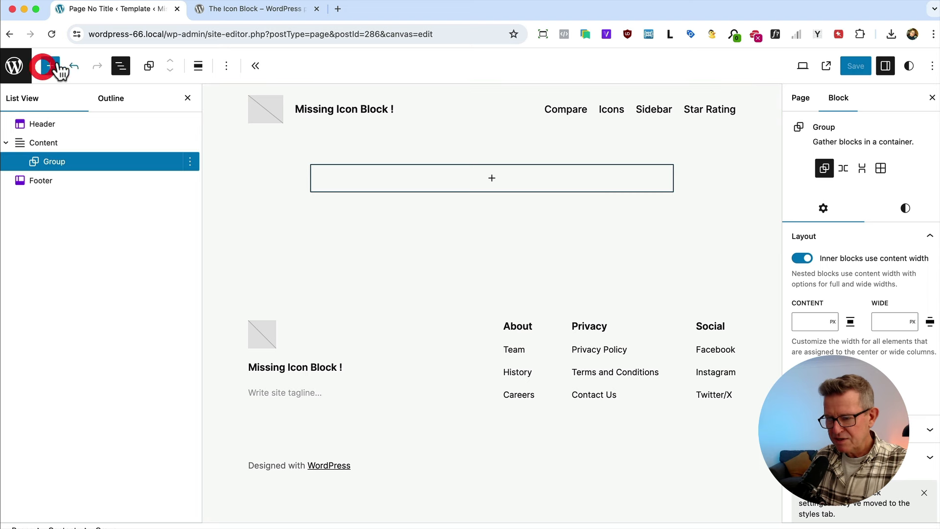
pyautogui.click(81, 99)
pyautogui.click(59, 133)
pyautogui.write('rat')
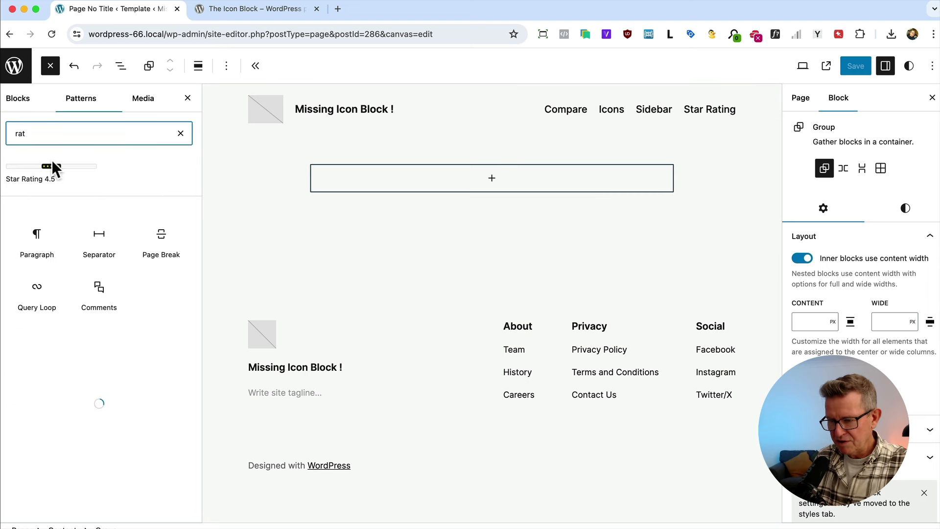
pyautogui.click(59, 166)
pyautogui.click(550, 246)
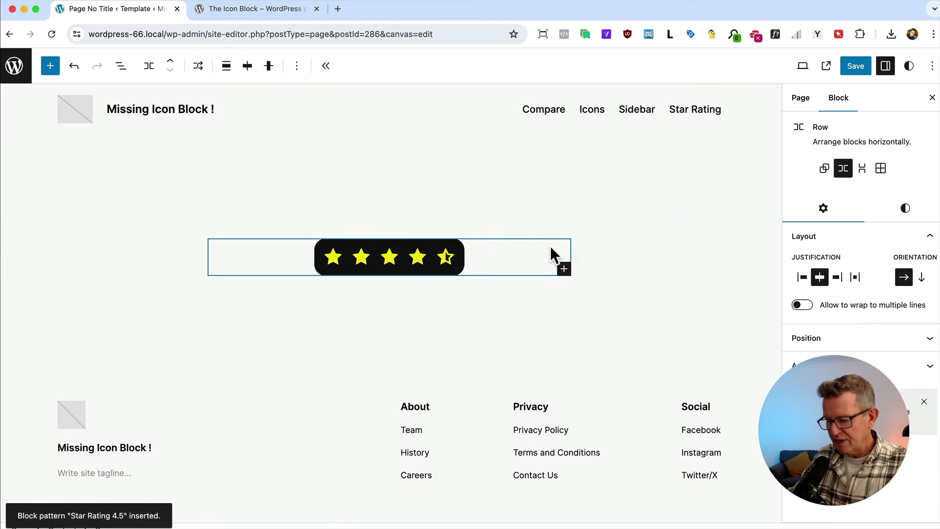
pyautogui.press('super+shift+d')
# Step: Replace the fifth star in the duplicated rating with the Star Empty icon from the icon library
pyautogui.click(446, 307)
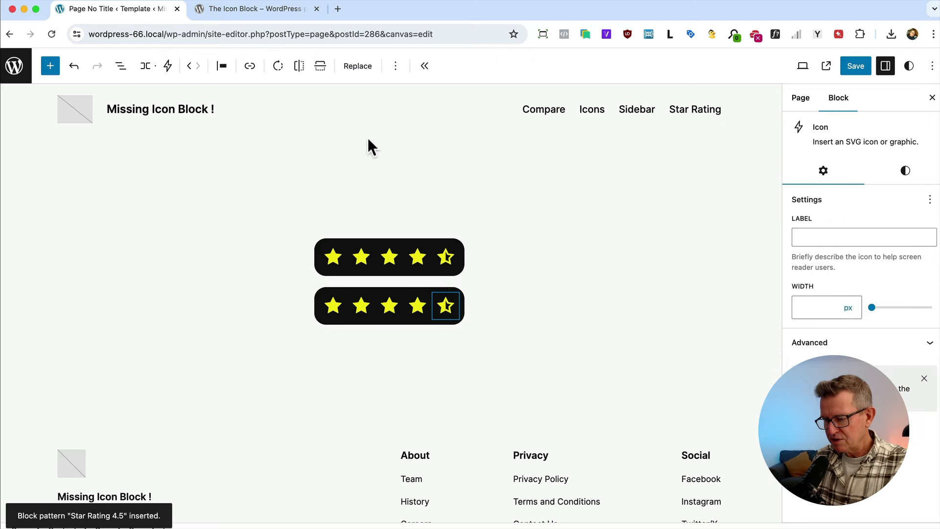
pyautogui.click(355, 66)
pyautogui.click(387, 106)
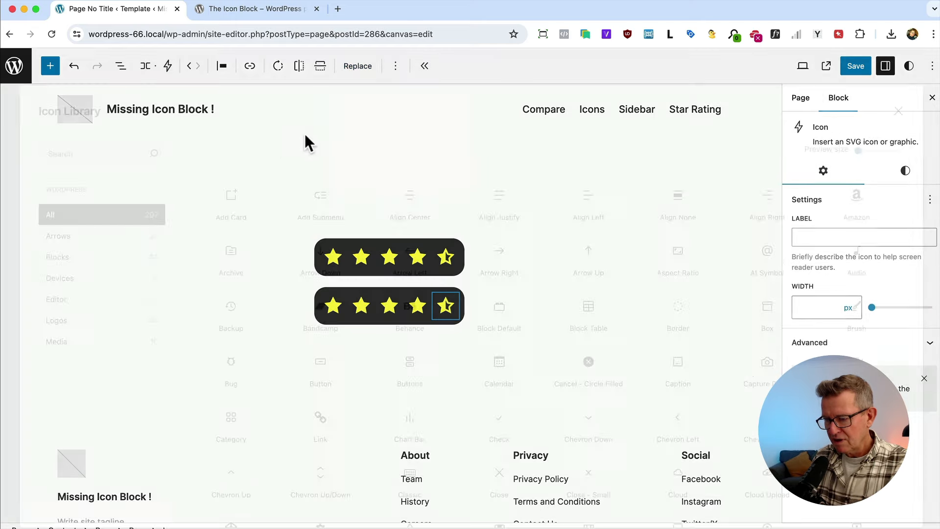
pyautogui.click(130, 148)
pyautogui.write('star')
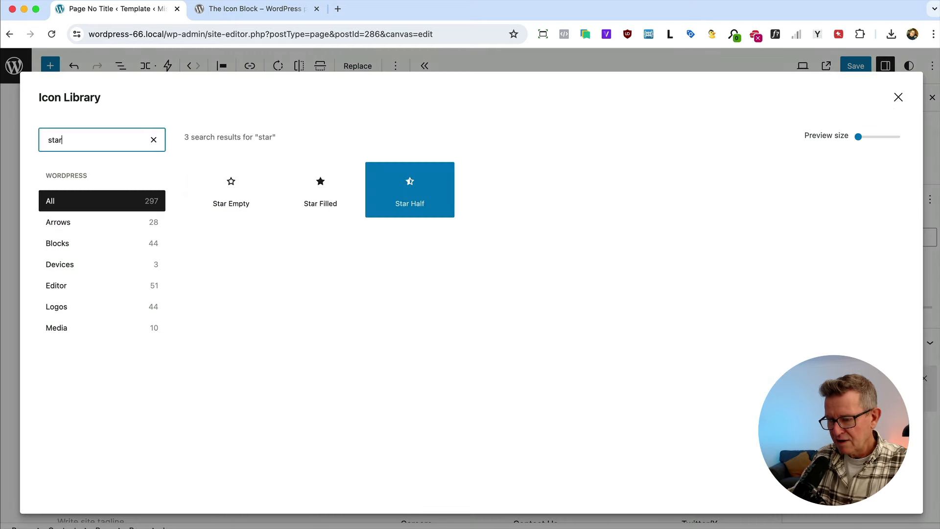
pyautogui.click(234, 193)
# Step: Replace the fourth star in the duplicated rating with the Star Half icon from the icon library
pyautogui.click(418, 303)
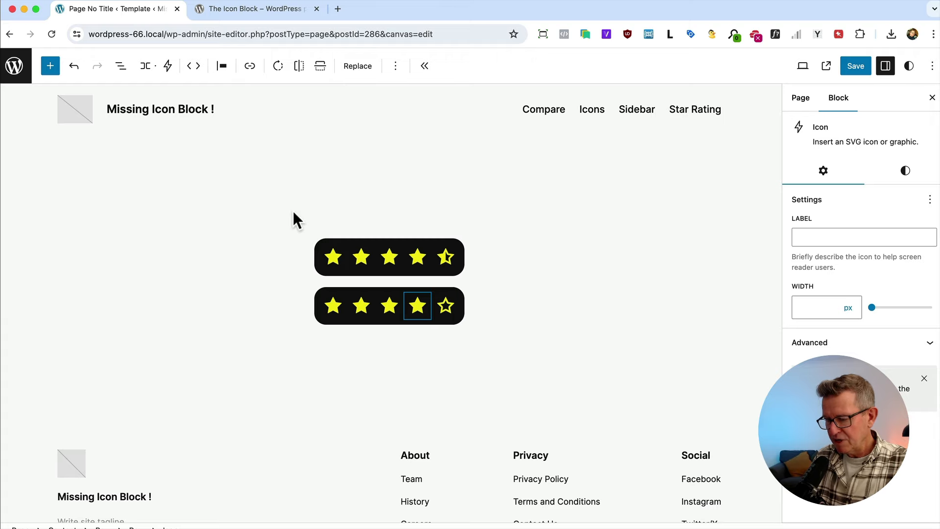
pyautogui.click(357, 66)
pyautogui.click(366, 108)
pyautogui.click(149, 148)
pyautogui.write('star')
pyautogui.click(405, 200)
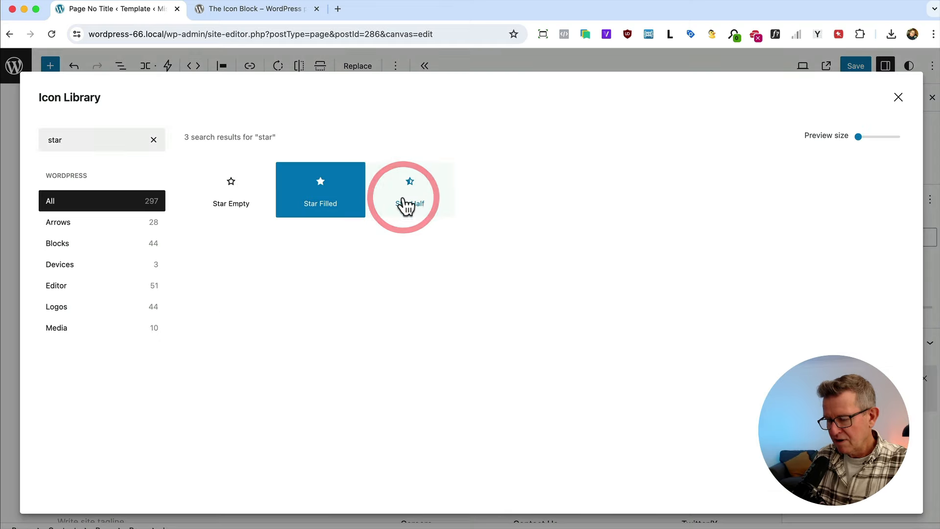
pyautogui.click(607, 276)
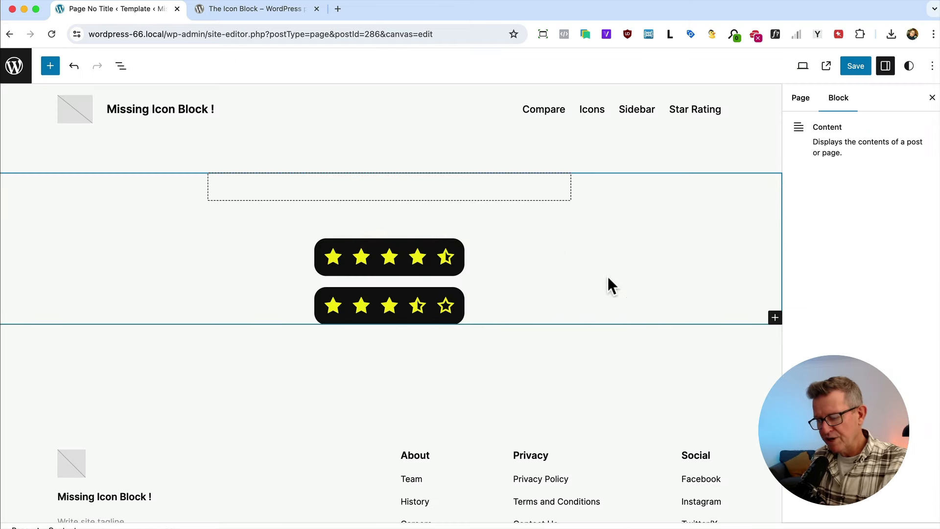